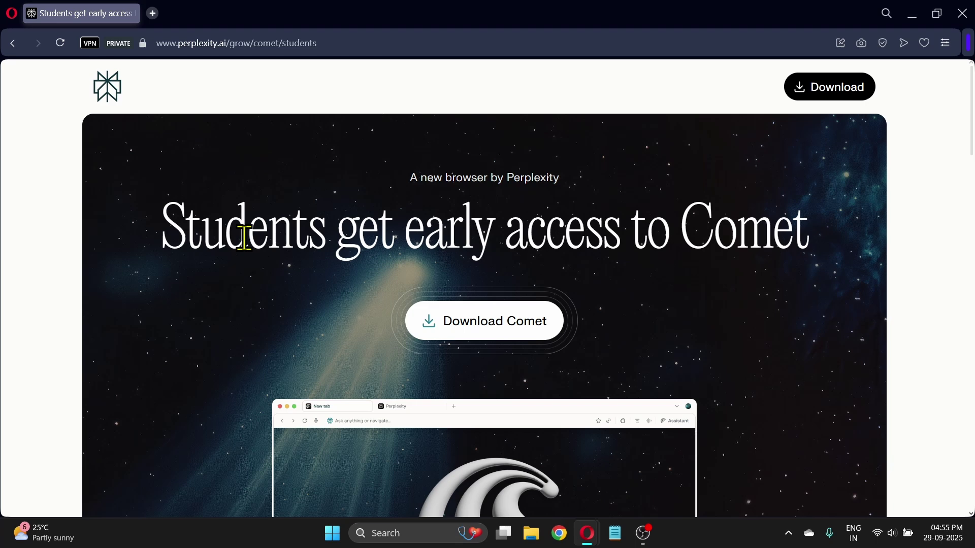
Step: Request the student download of Comet and start signing up with an e-mail address
left_click(481, 327)
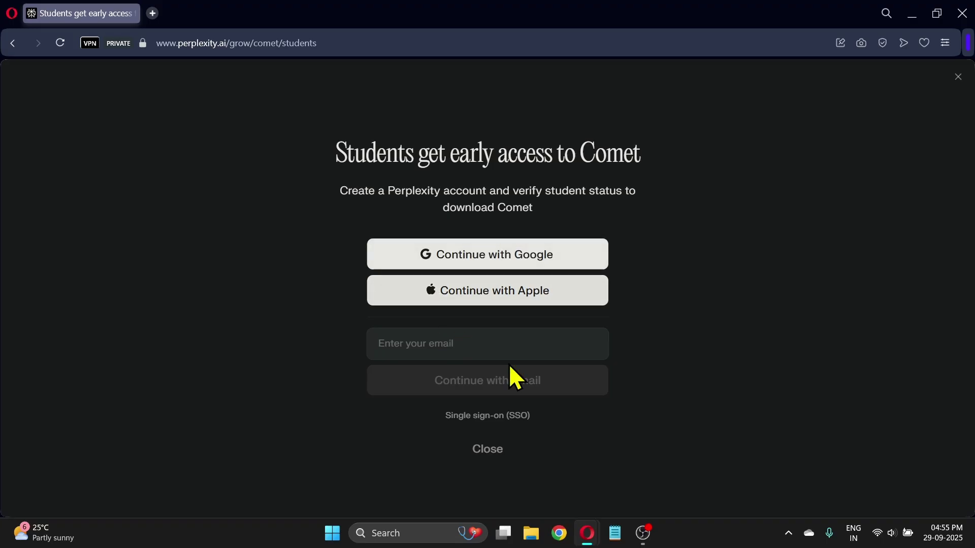
left_click(513, 351)
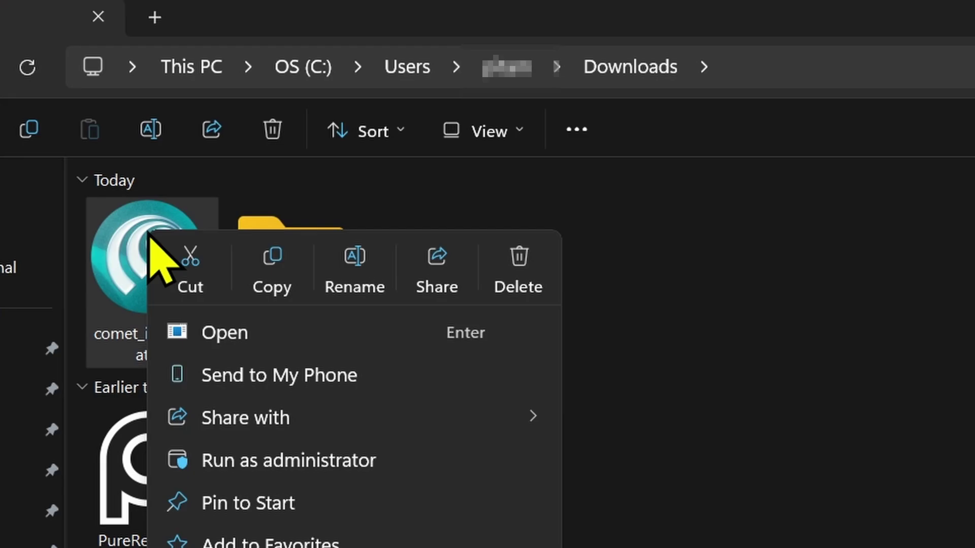
Step: Run the Comet installer as administrator, install Comet, and launch it
left_click(328, 468)
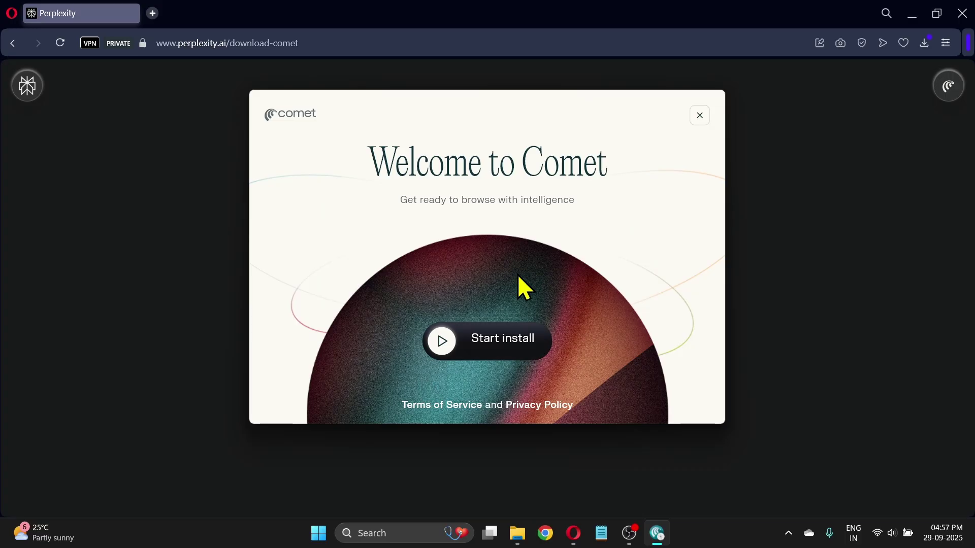
left_click(491, 337)
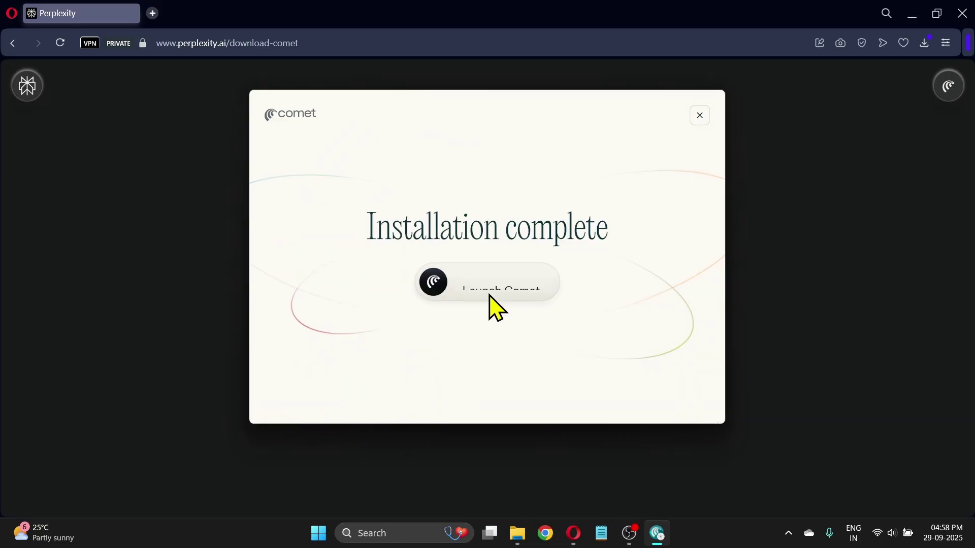
left_click(489, 283)
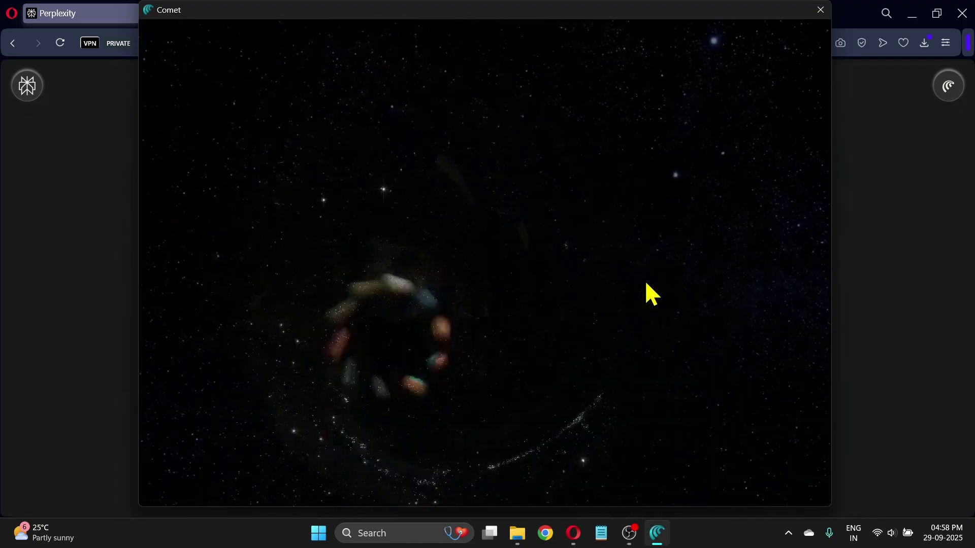
Step: Begin Comet setup, import browser data from Opera, and choose the red sphere avatar
left_click_drag(588, 15, 614, 20)
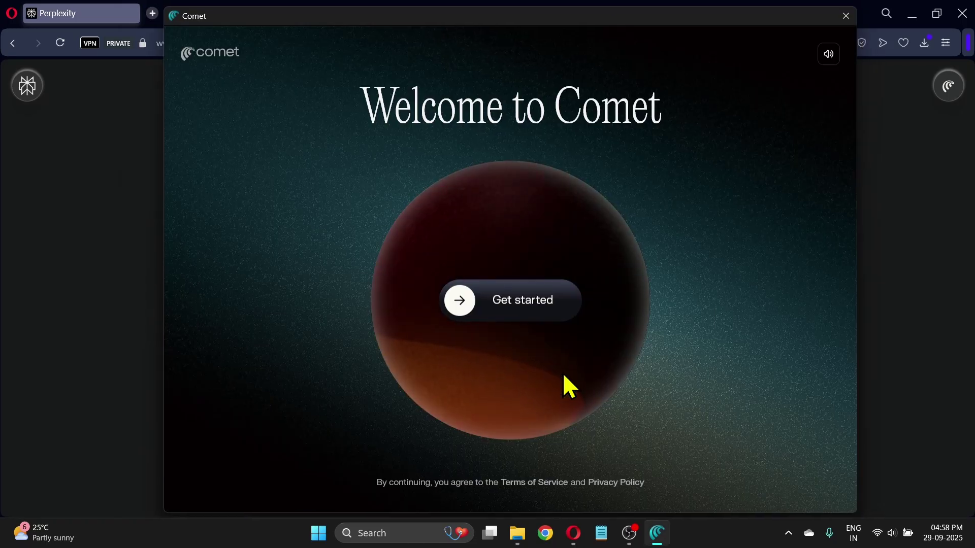
left_click(528, 299)
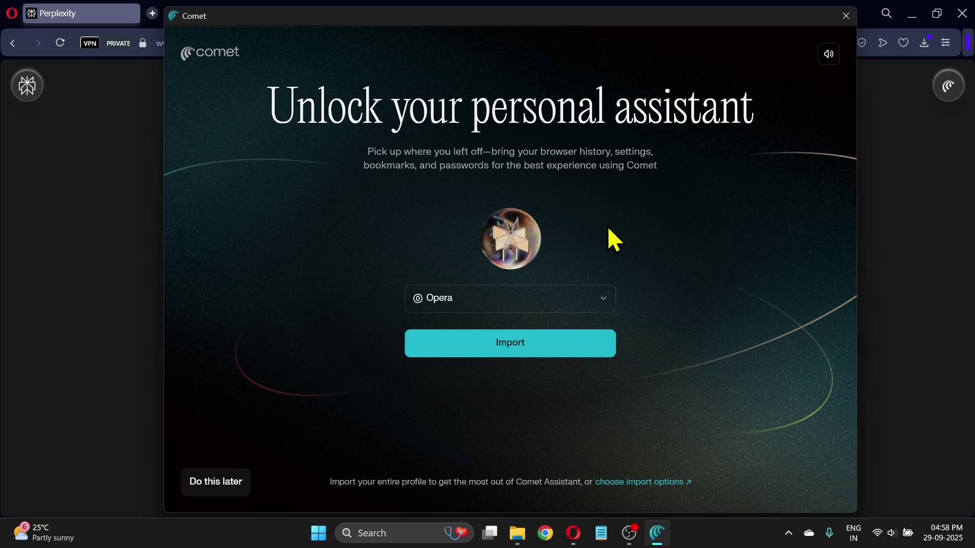
left_click(493, 344)
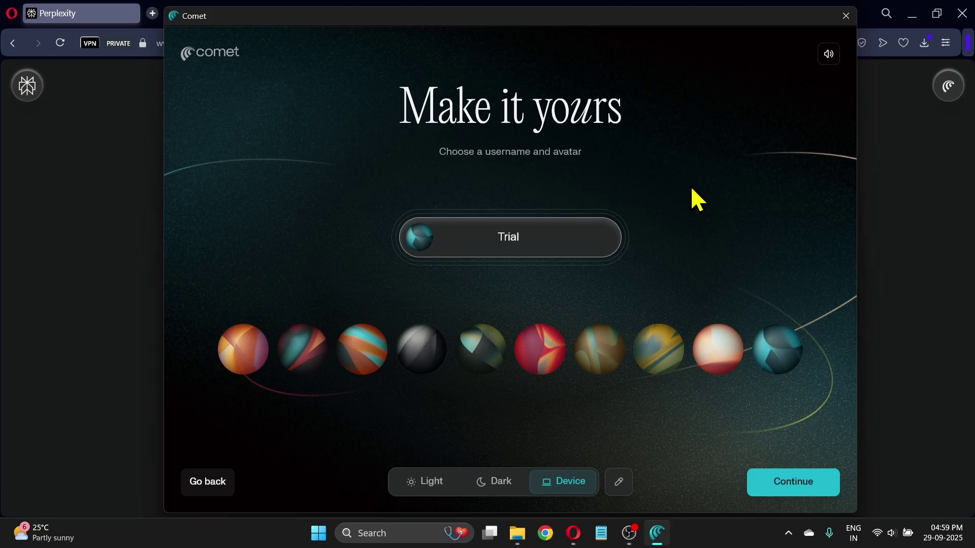
left_click(365, 380)
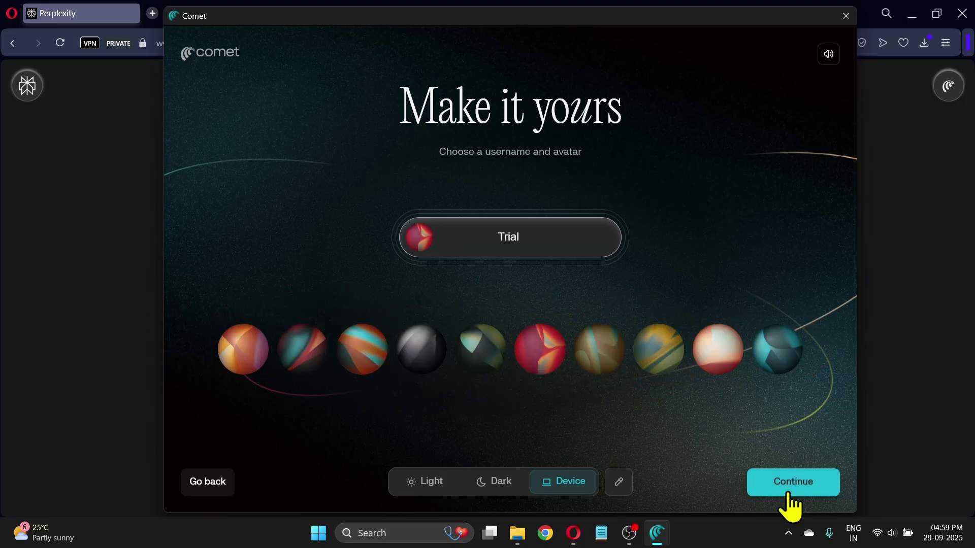
left_click(785, 495)
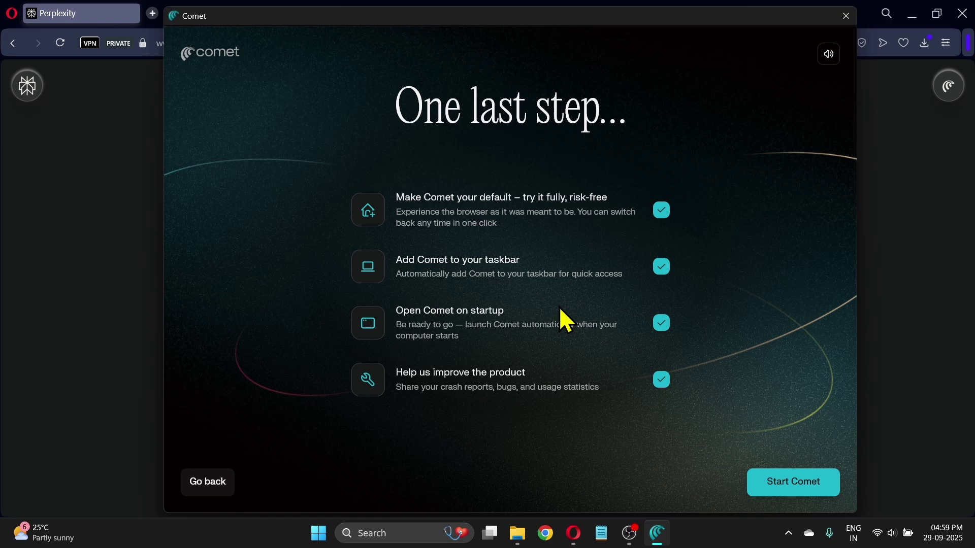
Step: Turn off default browser, taskbar pinning, open on startup, and crash/usage reporting
left_click(662, 210)
left_click(661, 266)
left_click(662, 323)
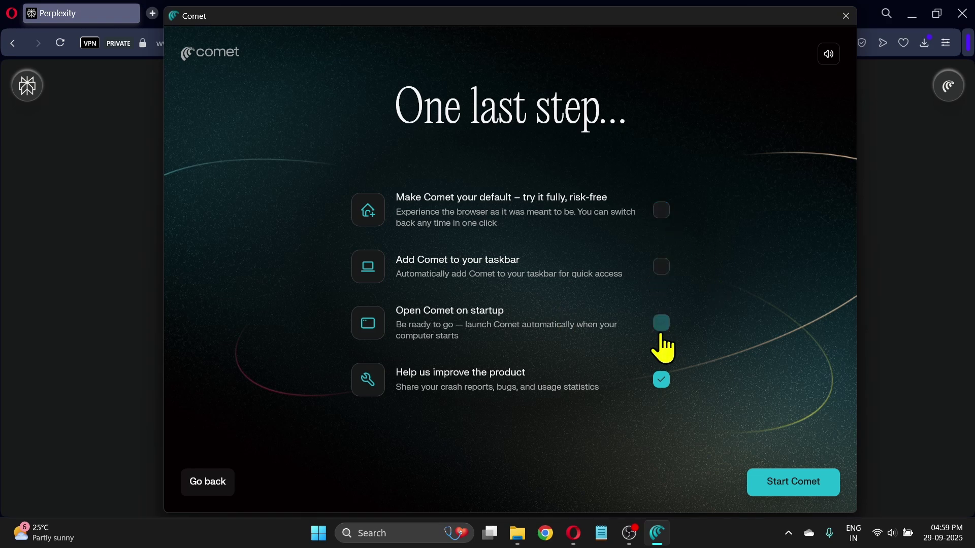
left_click(661, 380)
Step: Start Comet, maximize its window, sign in by e-mail, and view the Education Pro plan offer
left_click(793, 482)
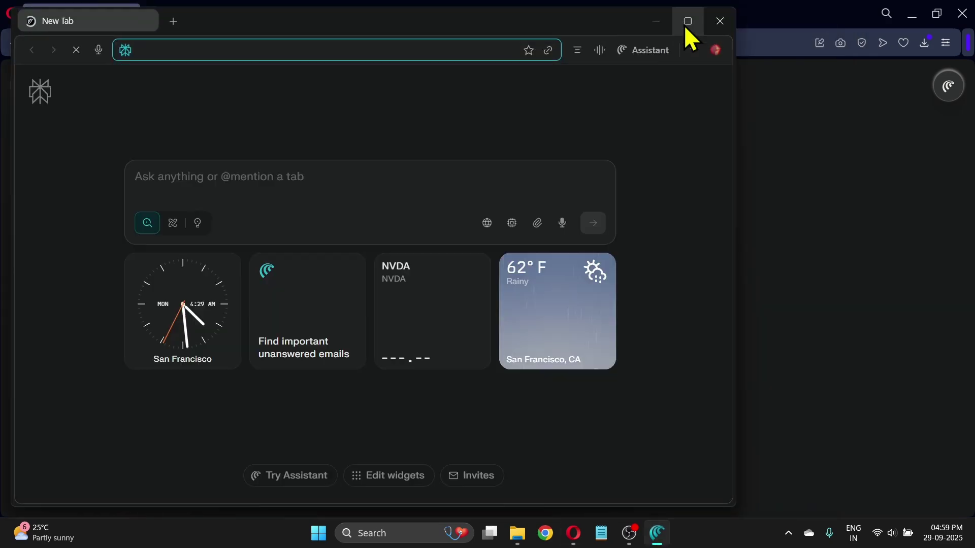
left_click(687, 21)
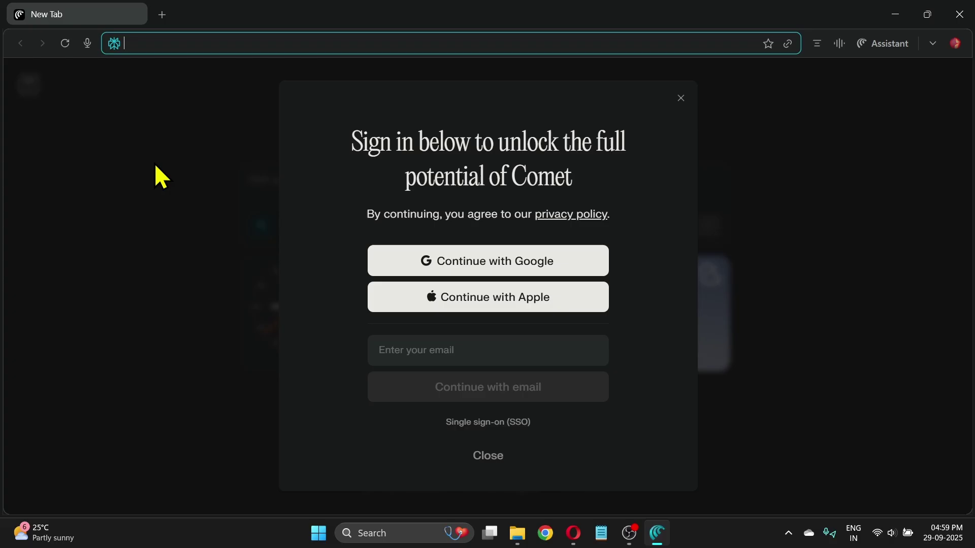
left_click(479, 352)
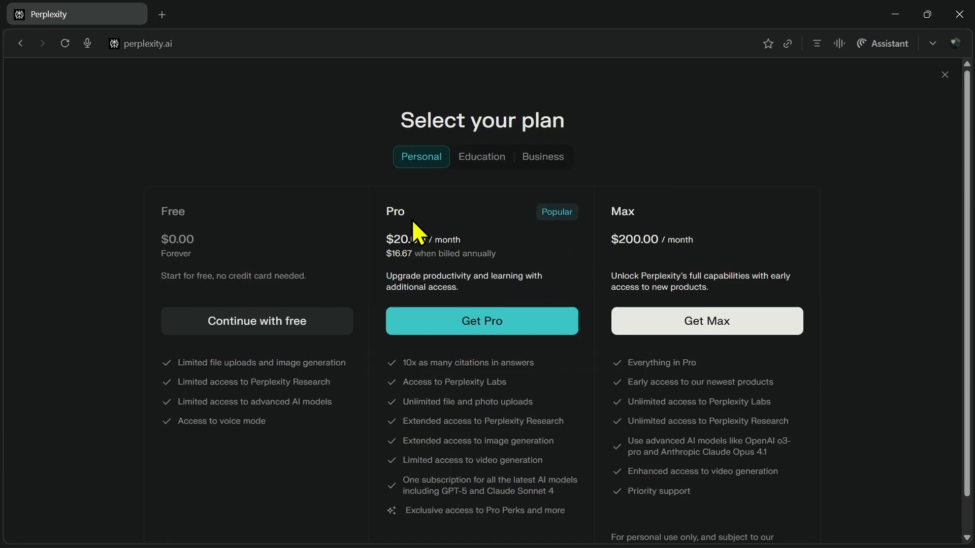
left_click(486, 168)
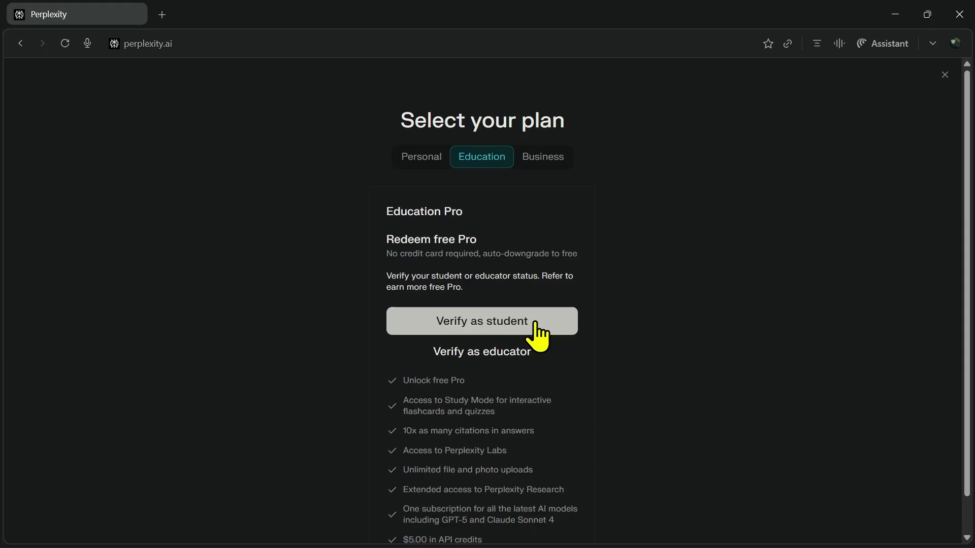
Step: Dismiss the plan overlay and ask Perplexity what major happened in tech yesterday
key("Escape")
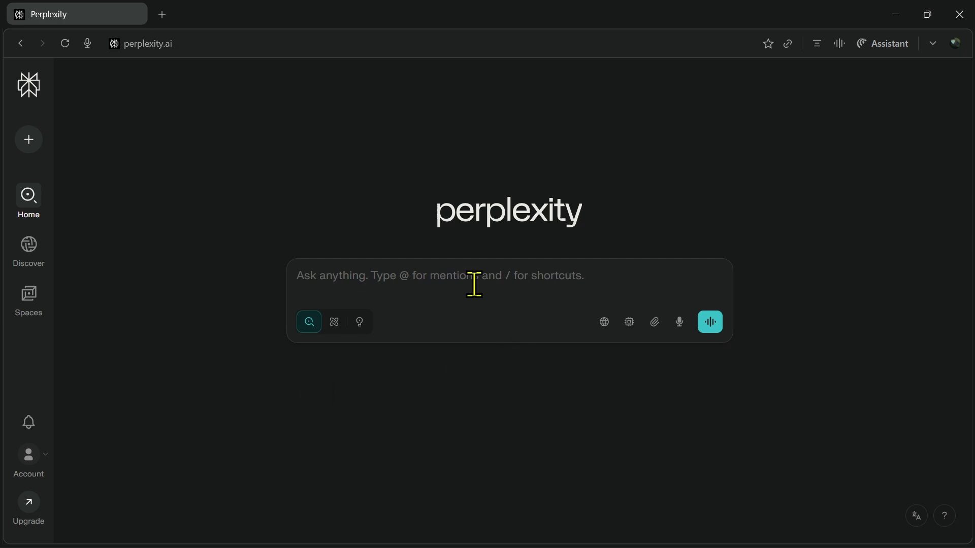
left_click(506, 281)
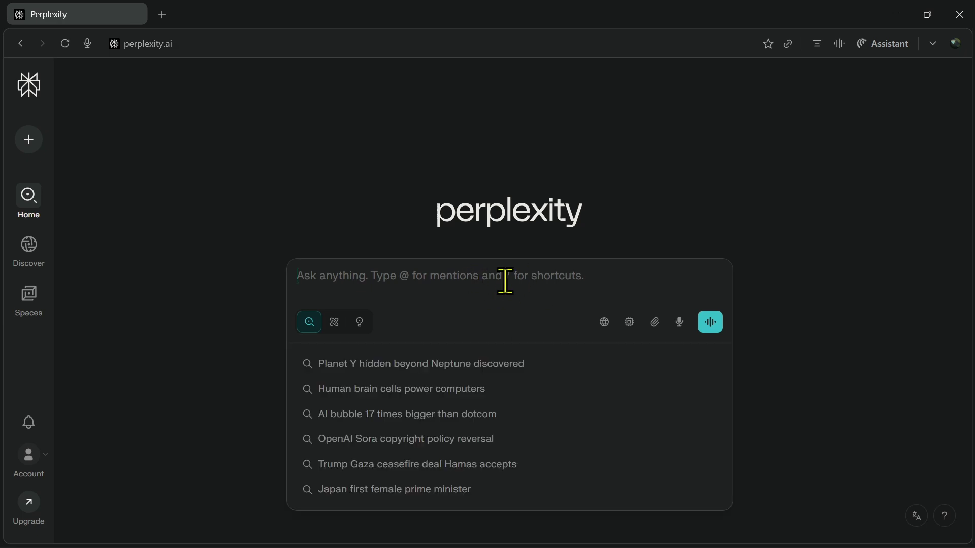
type("tell me ")
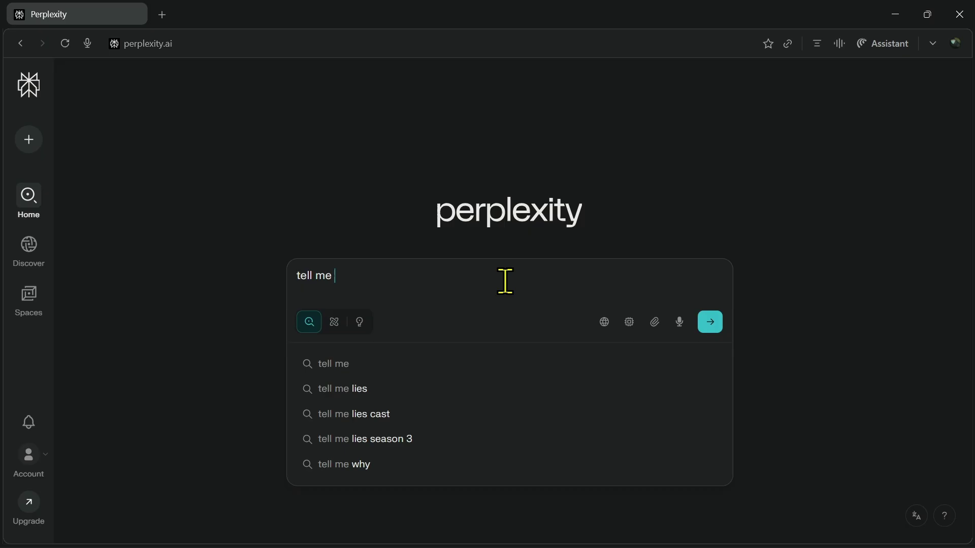
type("what major happened in the world of tech yesterday")
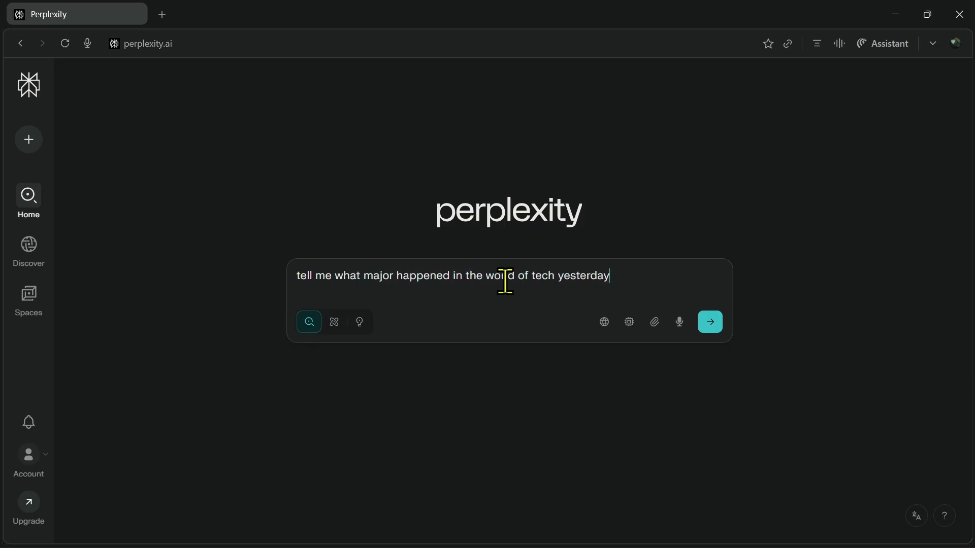
key("Return")
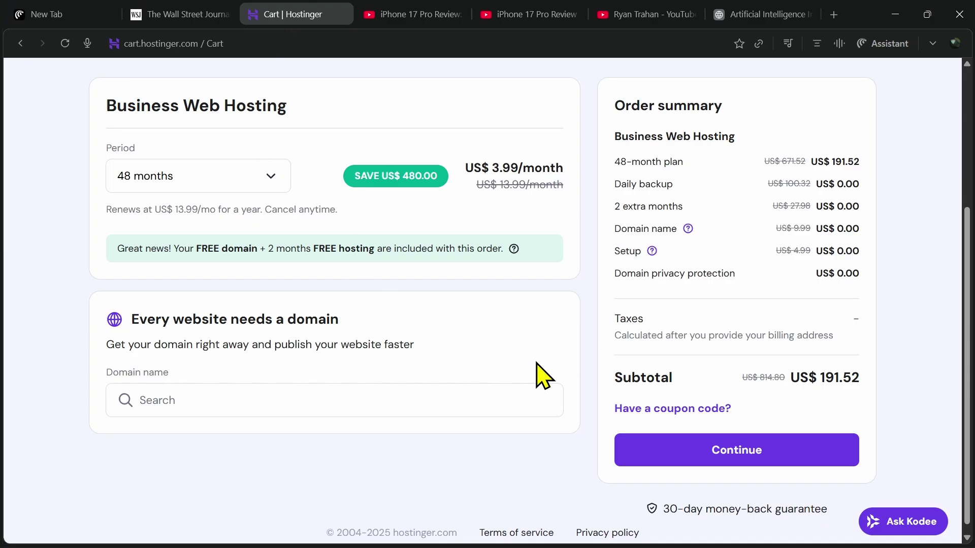
Step: Ask the Assistant, via a pasted request with a corrected typo, for Hostinger discount codes
scroll(475, 342, "up", 4)
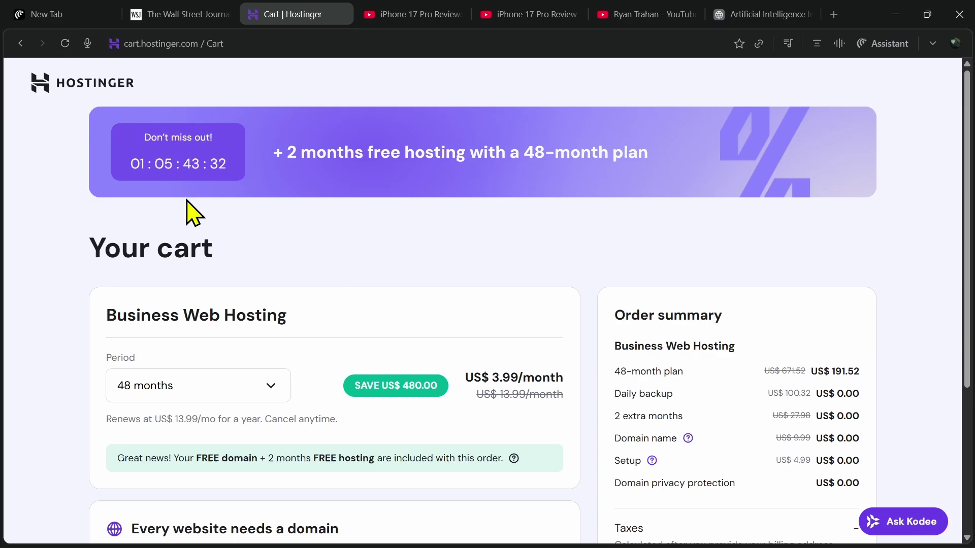
scroll(461, 213, "down", 4)
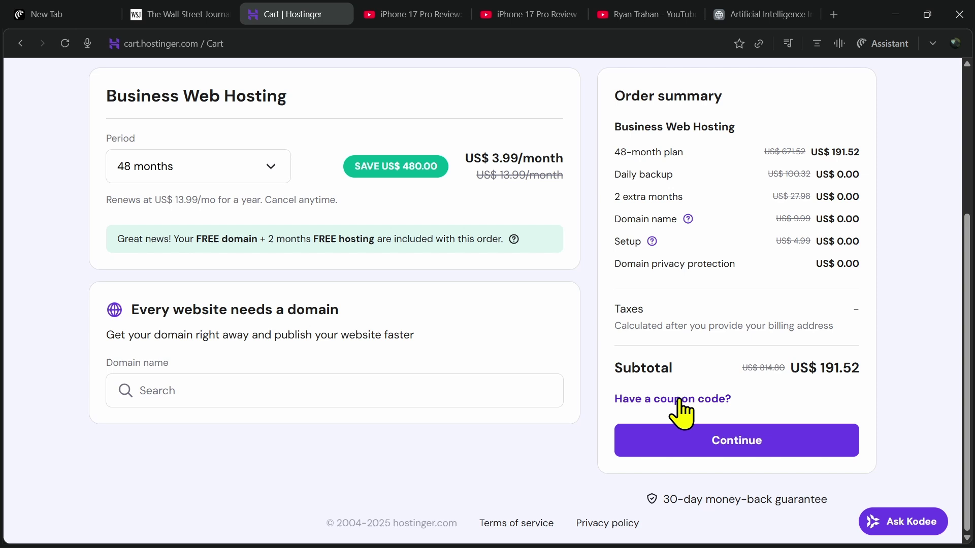
left_click(879, 43)
type("find me a coupon code so that i can get disocunt on this hostinger")
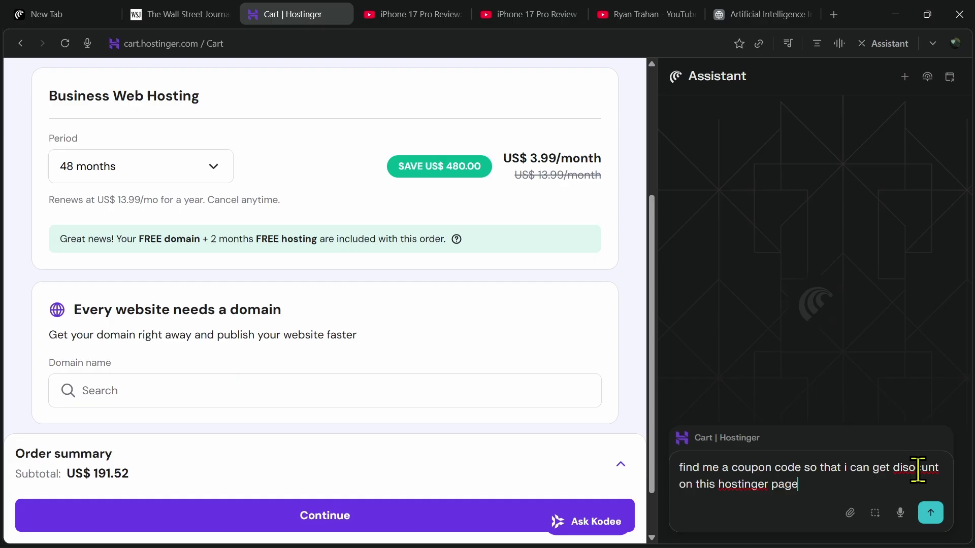
key("BackSpace")
key("BackSpace")
type("co")
key("Return")
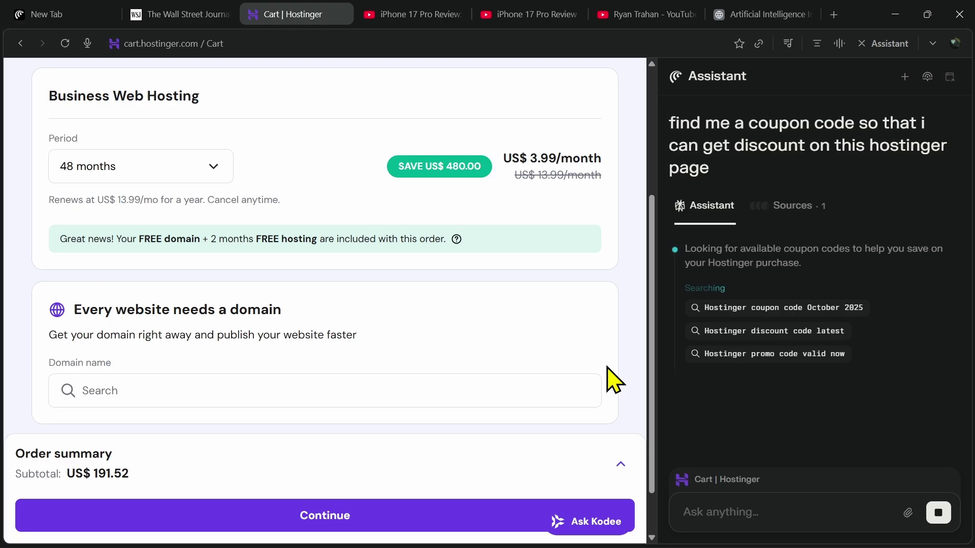
Step: Ask the Assistant to 'apply the code that works' on the cart
scroll(515, 341, "down", 2)
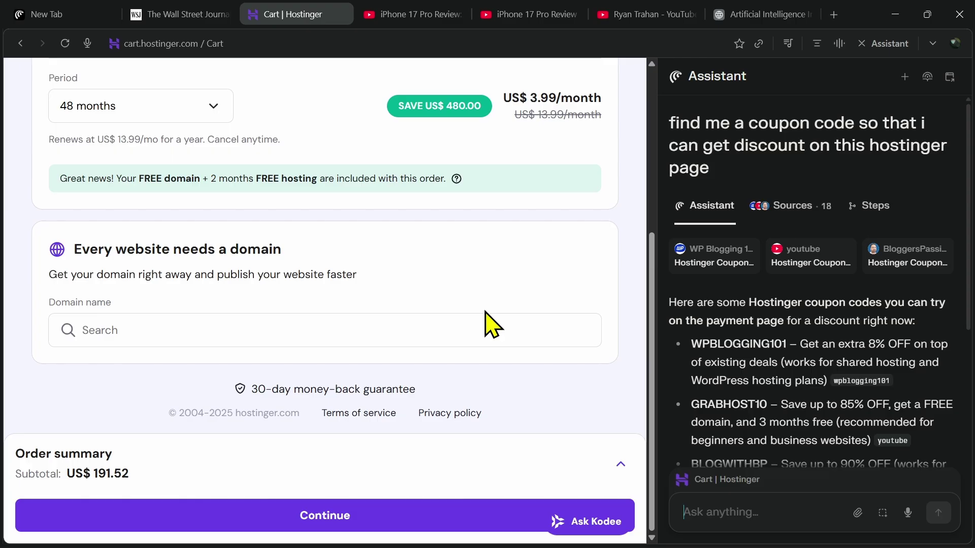
scroll(774, 319, "down", 6)
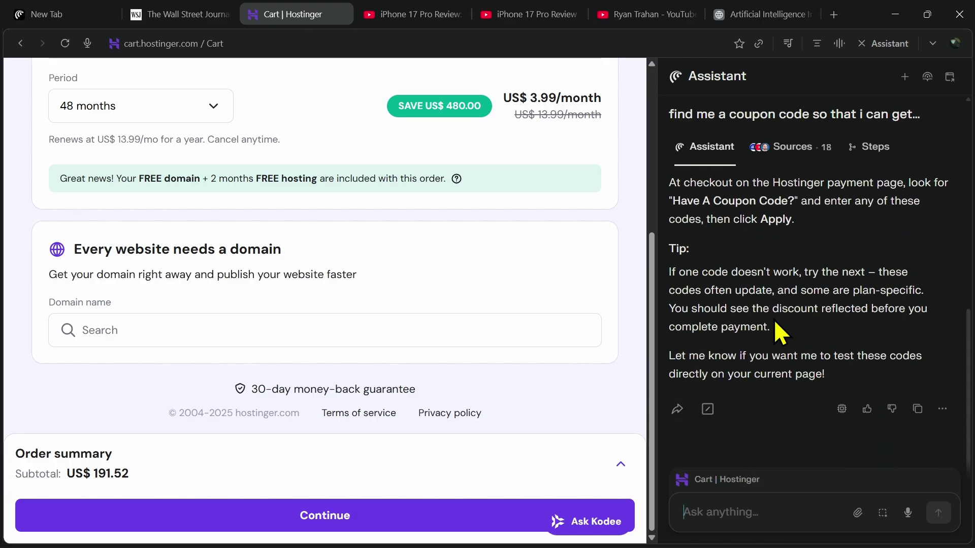
type("apply the code that works")
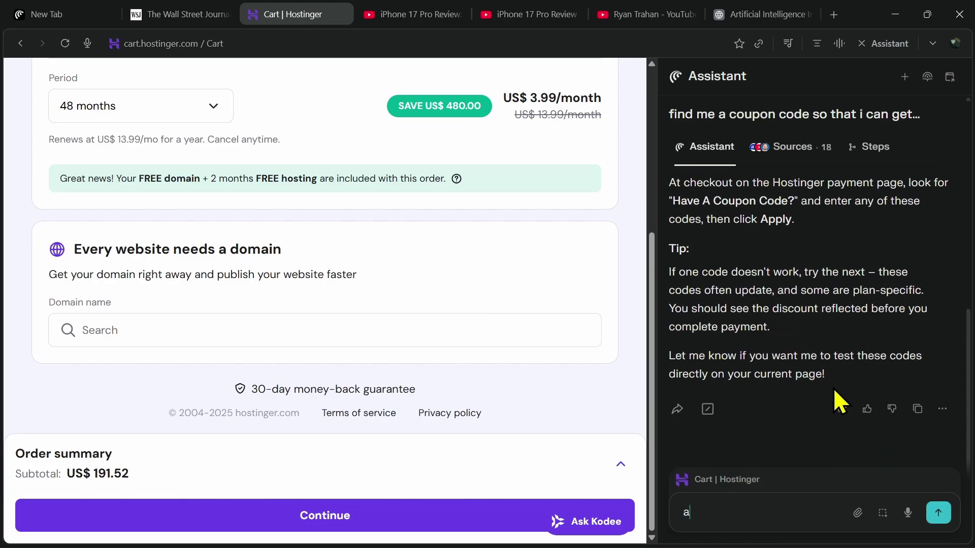
key("Return")
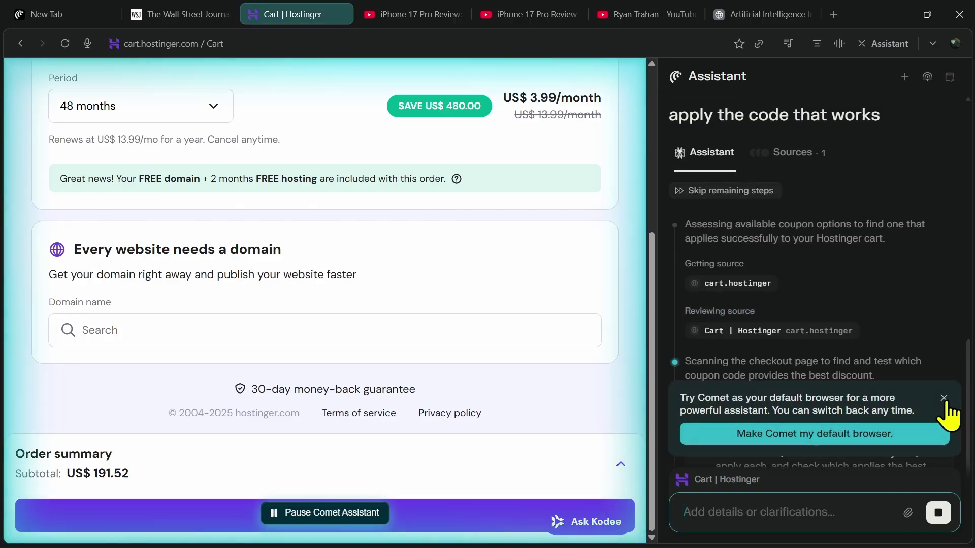
Step: Confirm the 10% coupon brings the Hostinger subtotal to US$ 172.37, then pause the Assistant
left_click(944, 398)
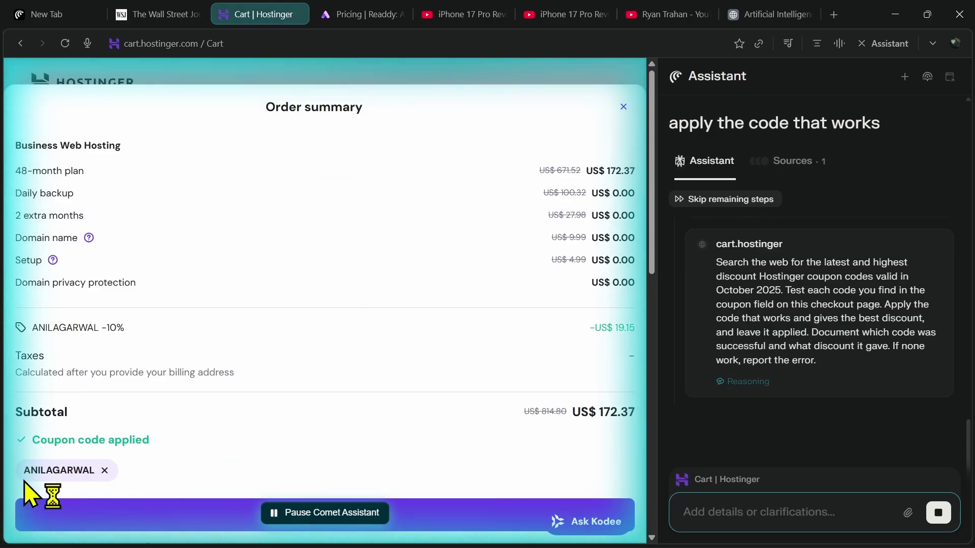
key("Escape")
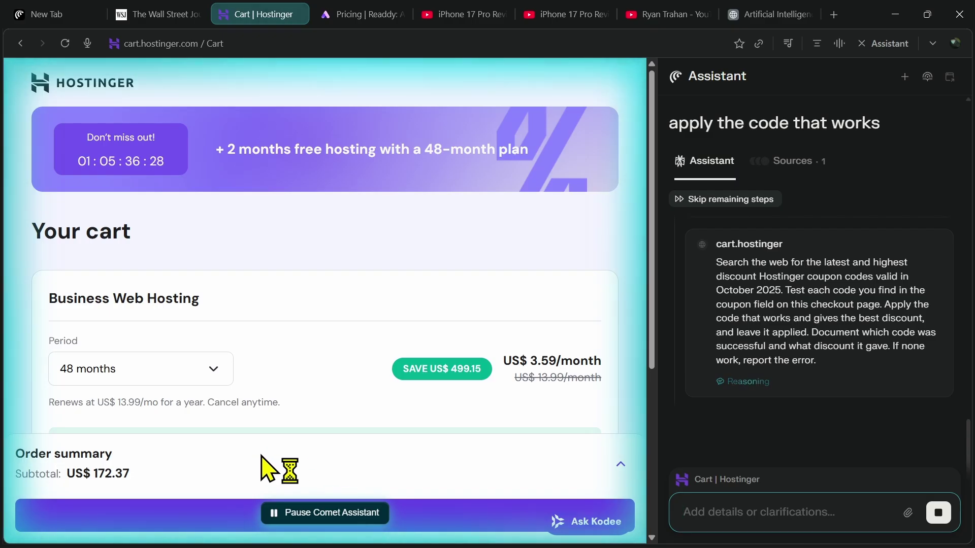
left_click(296, 457)
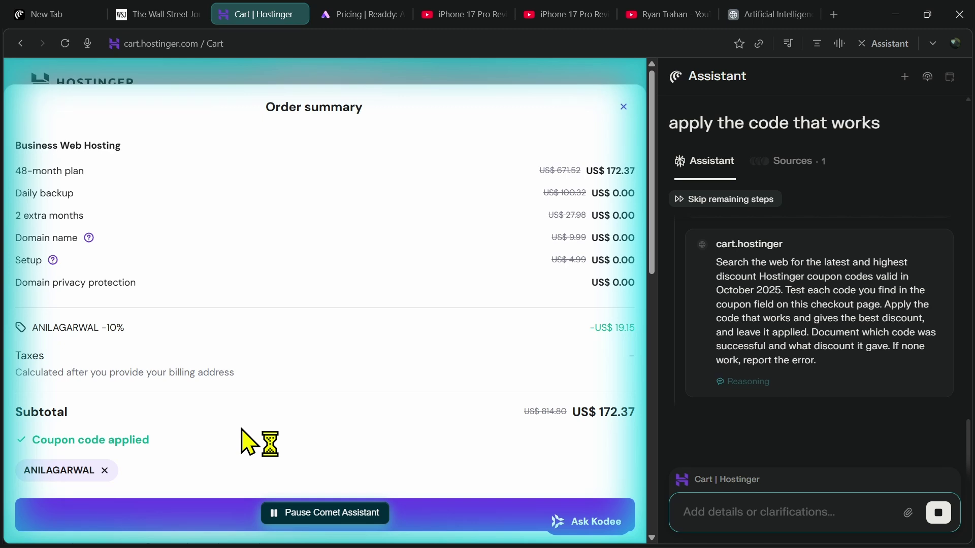
left_click(274, 514)
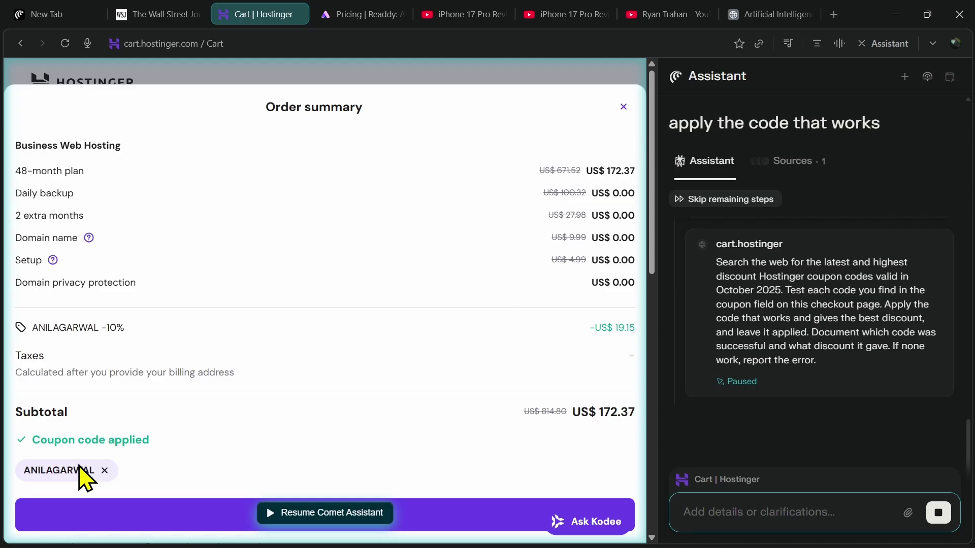
Step: Switch to the Wall Street Journal homepage and have the Assistant summarize it
key("ctrl+shift+Tab")
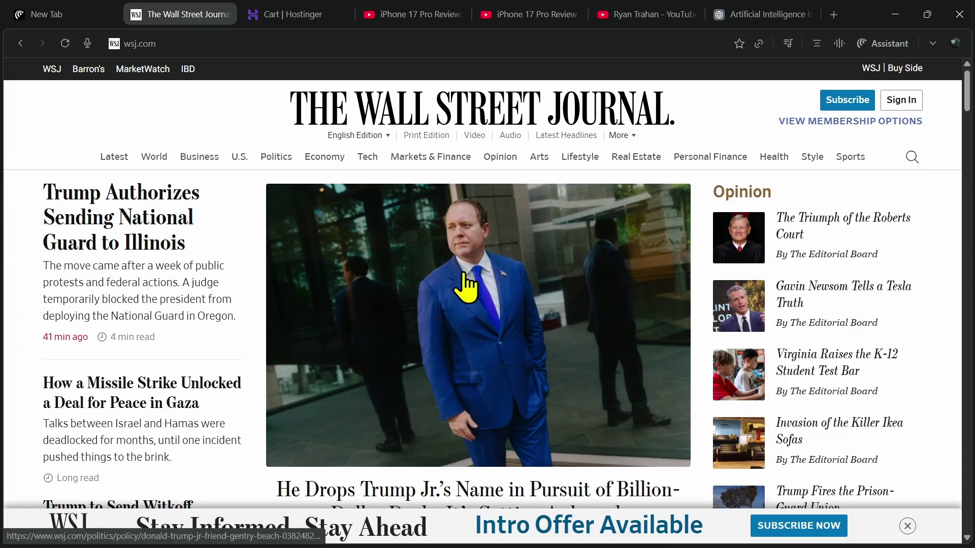
scroll(465, 287, "down", 15)
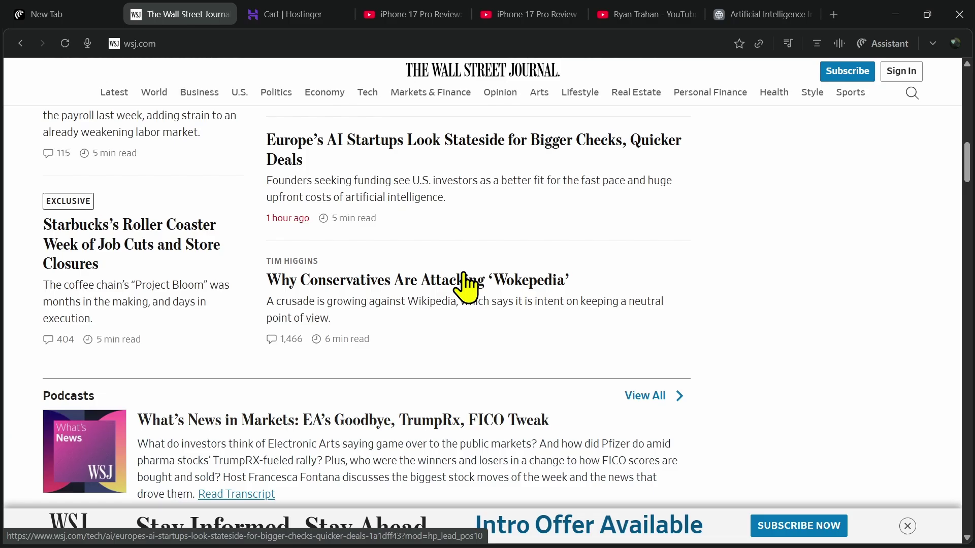
scroll(464, 274, "down", 20)
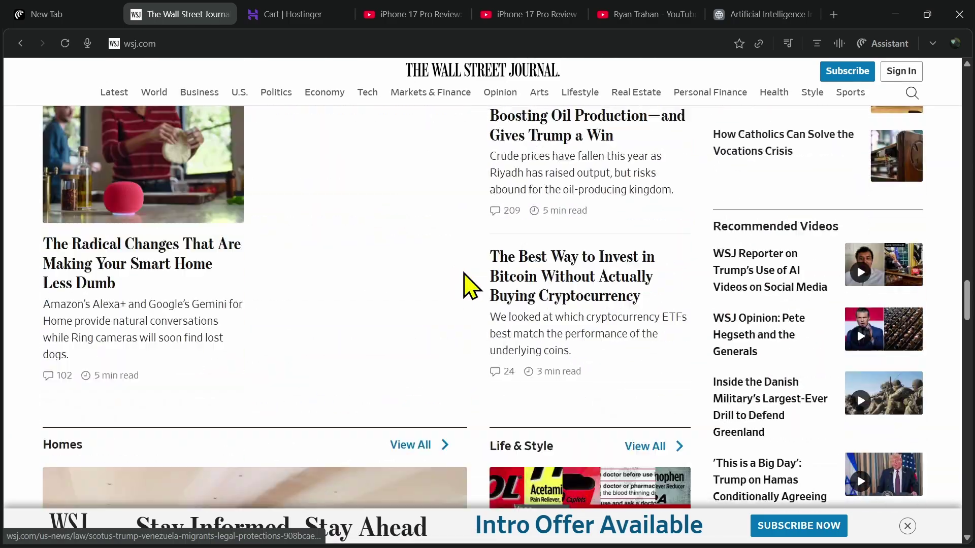
scroll(463, 275, "up", 20)
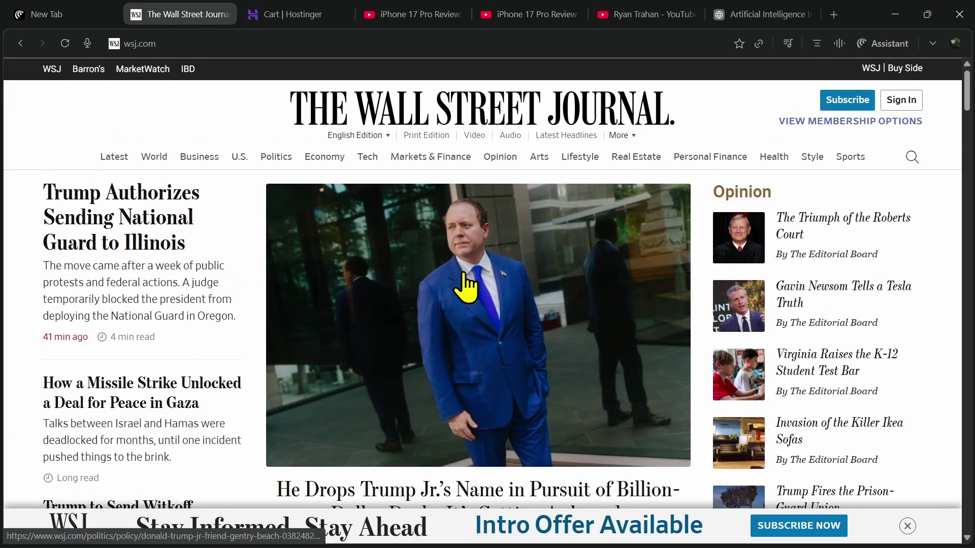
left_click(818, 44)
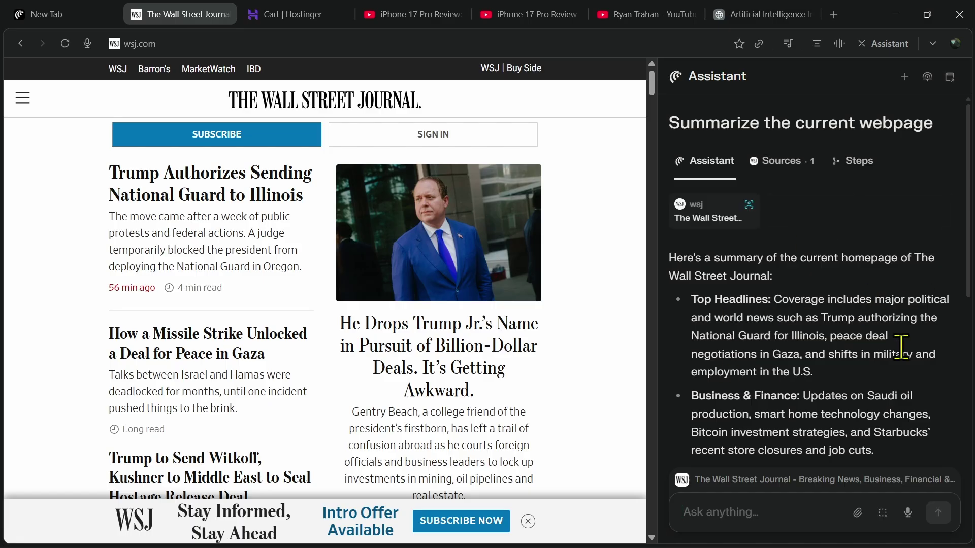
Step: Ask the Assistant for the tech-related news on the WSJ page and read its list
scroll(879, 315, "down", 2)
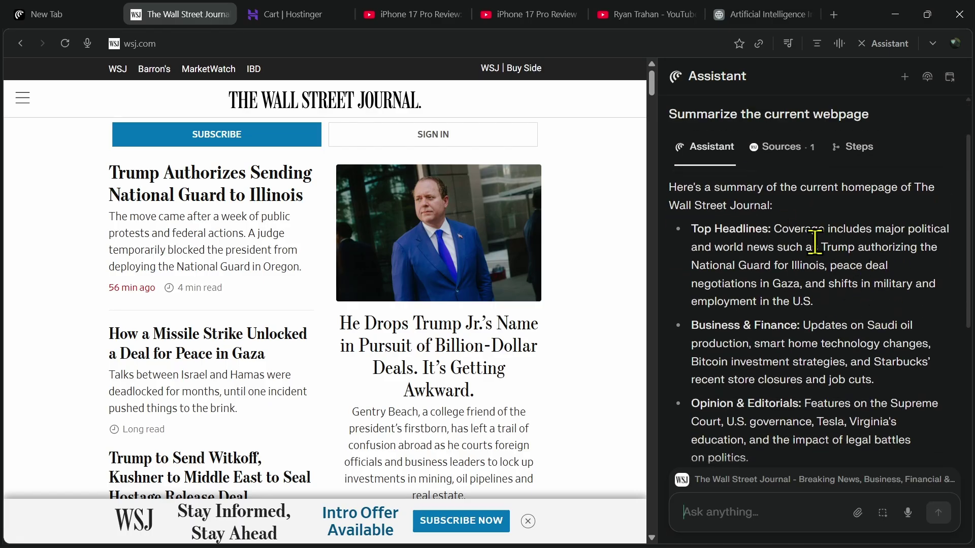
scroll(846, 279, "down", 2)
scroll(799, 275, "down", 8)
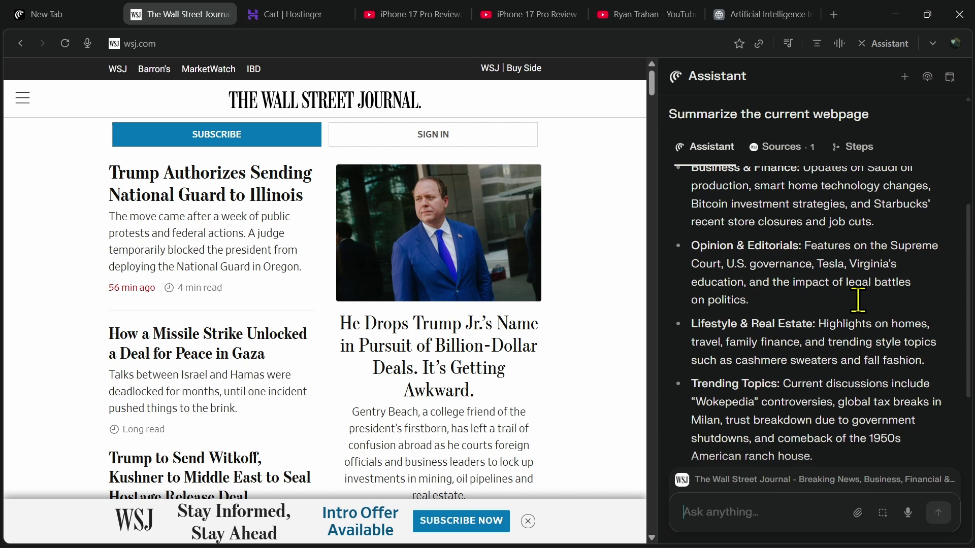
scroll(810, 358, "down", 4)
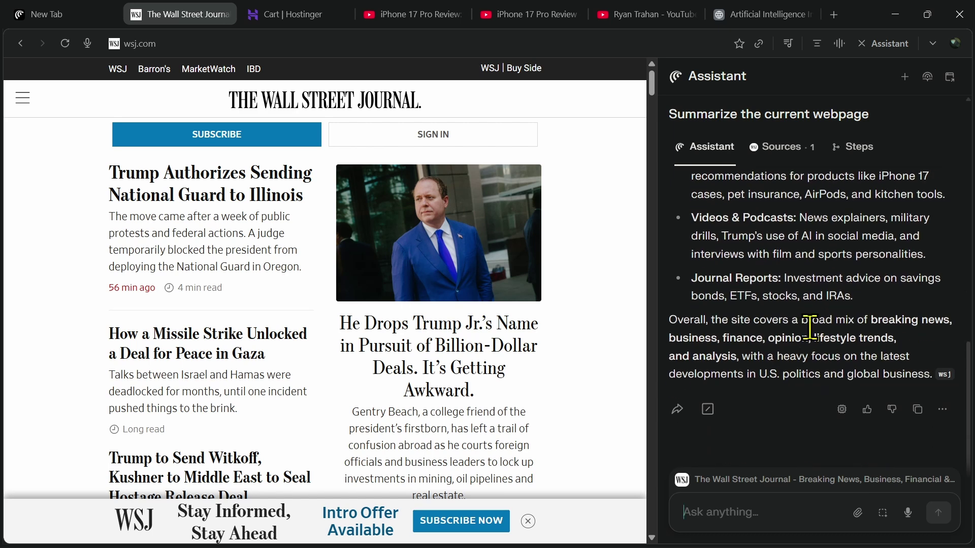
type("tell me the tech related news from this page")
key("Return")
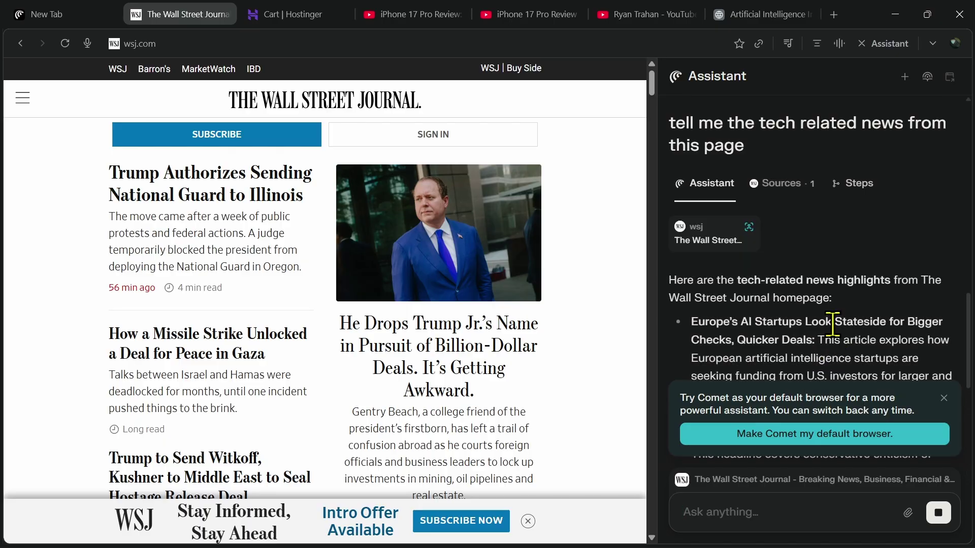
left_click(944, 399)
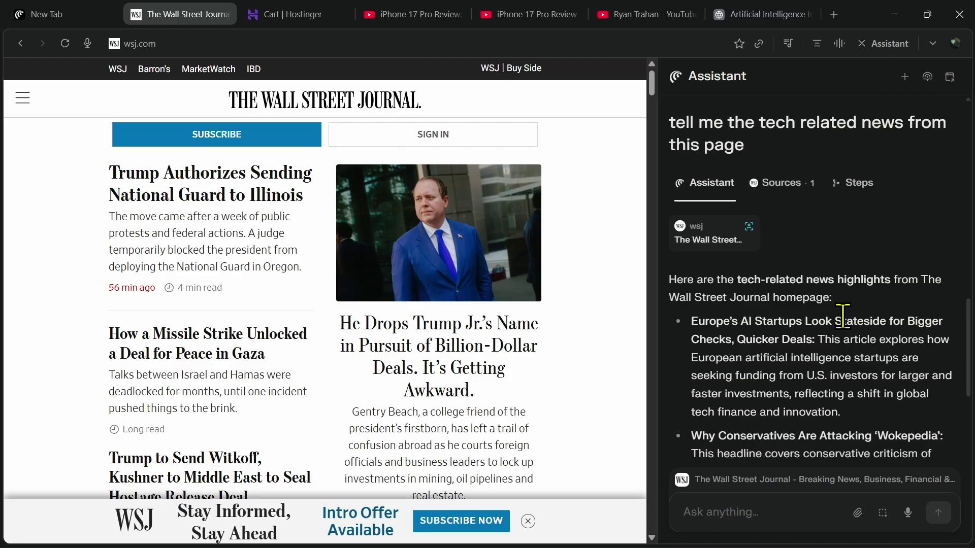
scroll(778, 315, "down", 2)
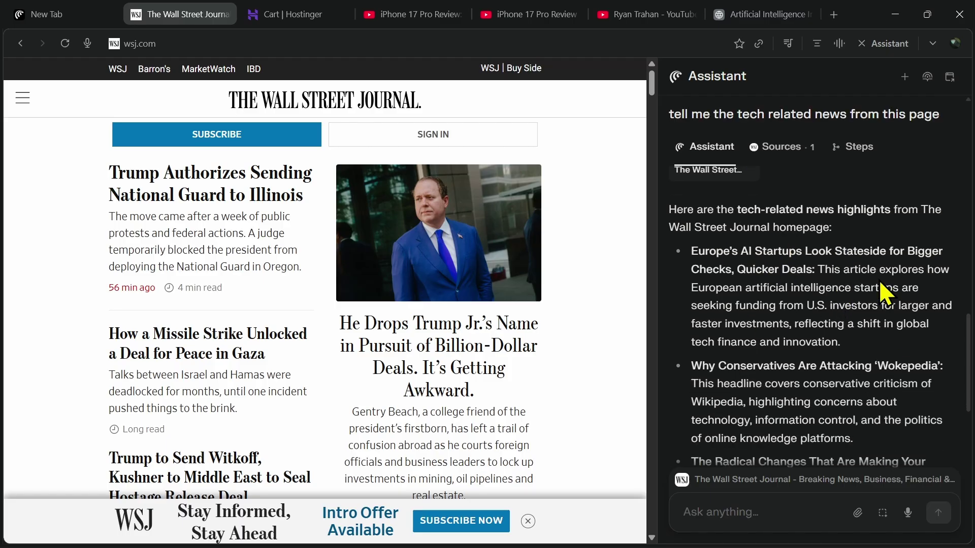
scroll(863, 287, "down", 4)
Step: Get the Assistant's key takeaways from the Paradox in a Box iPhone 17 Pro review
left_click(402, 13)
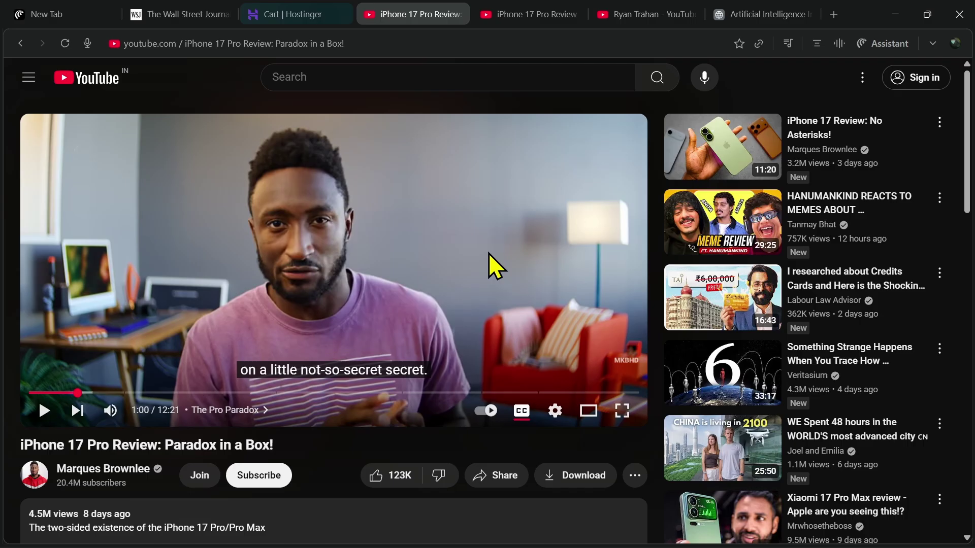
left_click(872, 46)
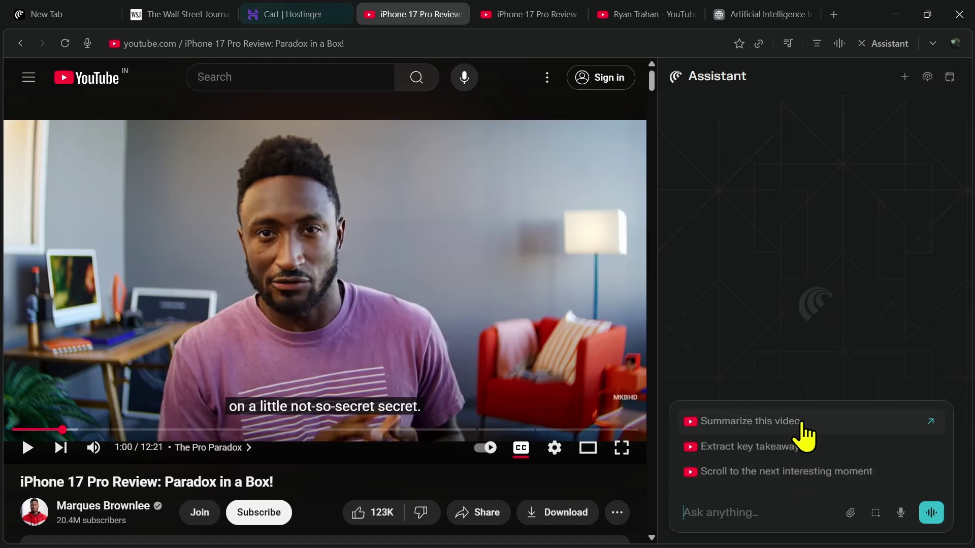
left_click(765, 447)
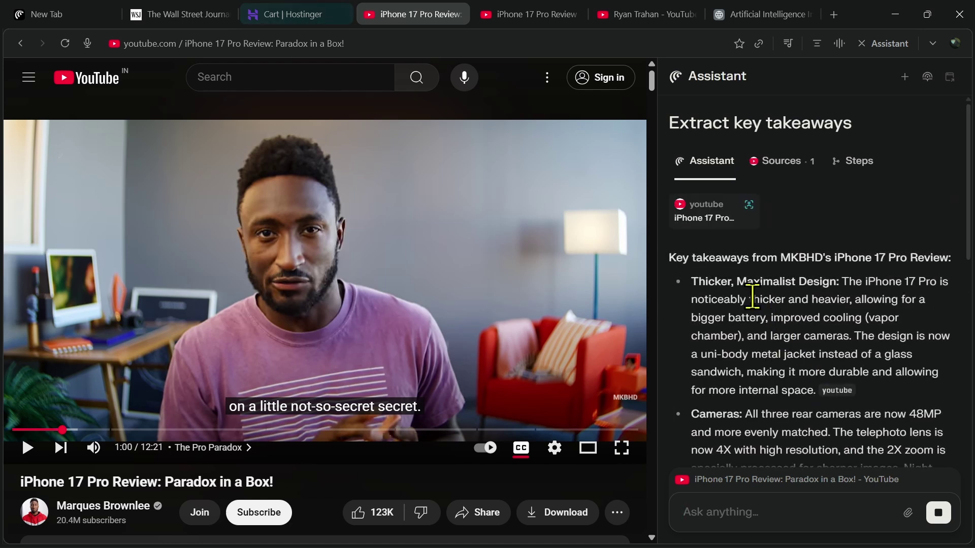
scroll(823, 300, "down", 4)
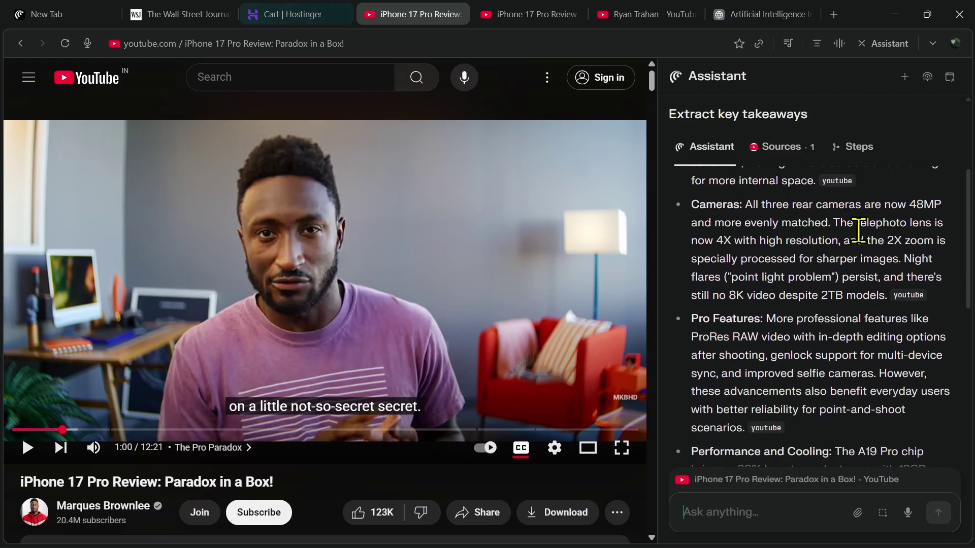
scroll(799, 274, "down", 3)
scroll(807, 330, "down", 10)
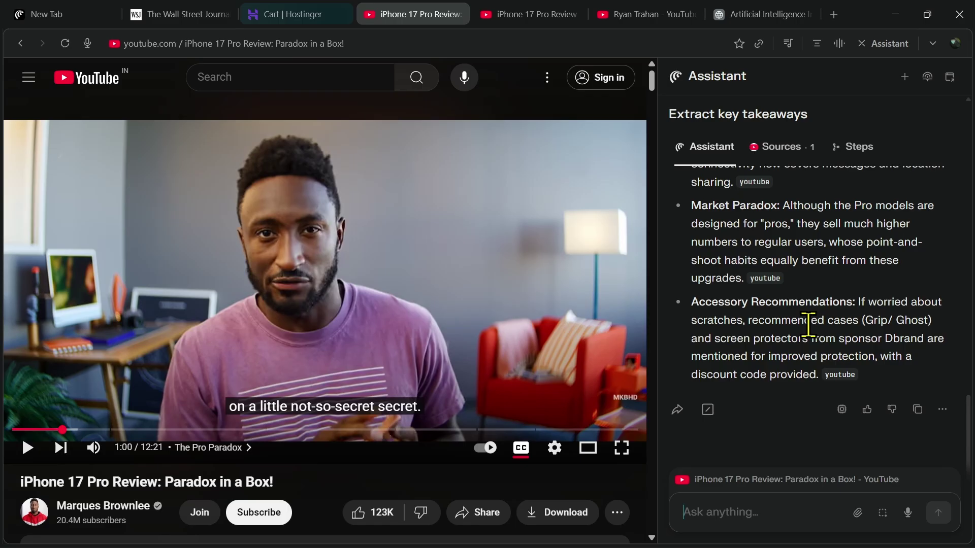
scroll(807, 325, "up", 4)
Step: Compare the Something's Missing and Paradox in a Box review tabs, then go to New Tab
left_click(528, 15)
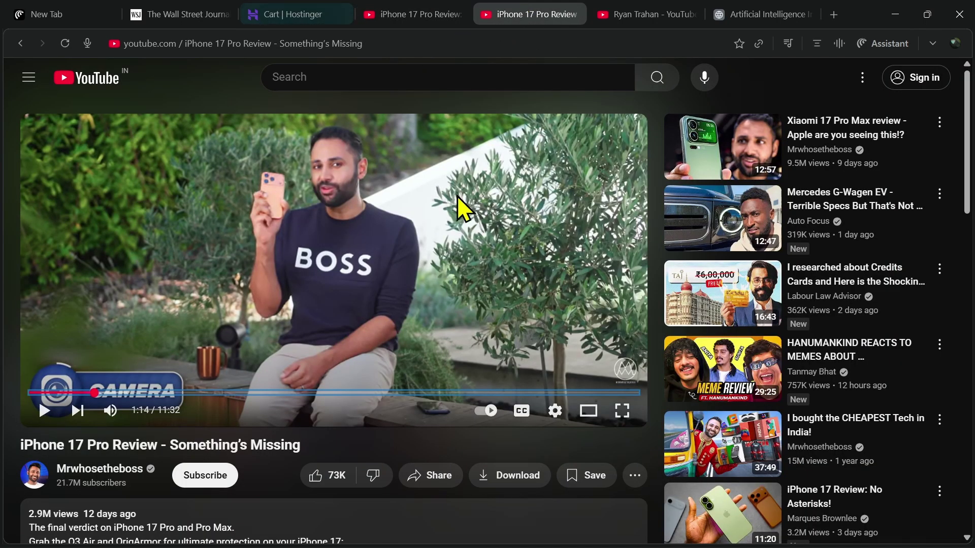
left_click(424, 12)
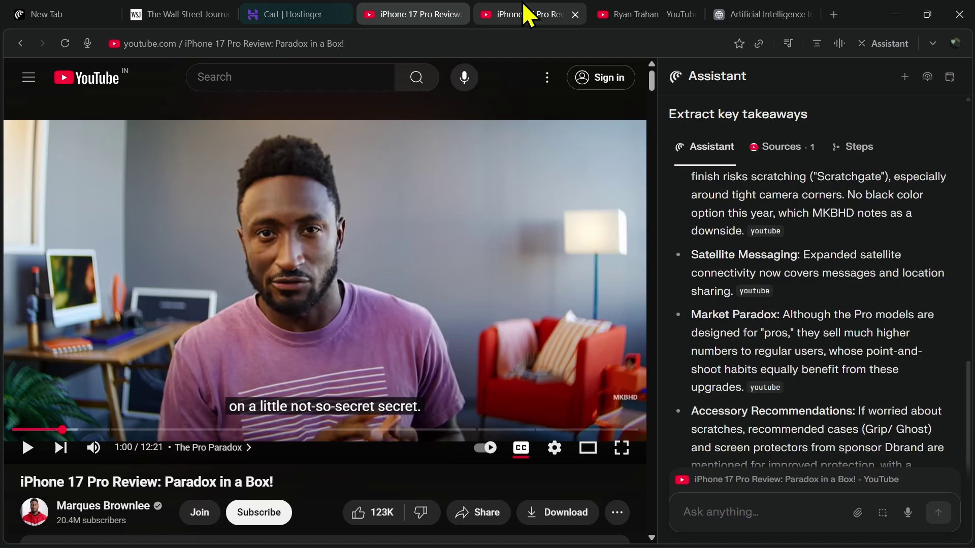
left_click(528, 14)
left_click(412, 18)
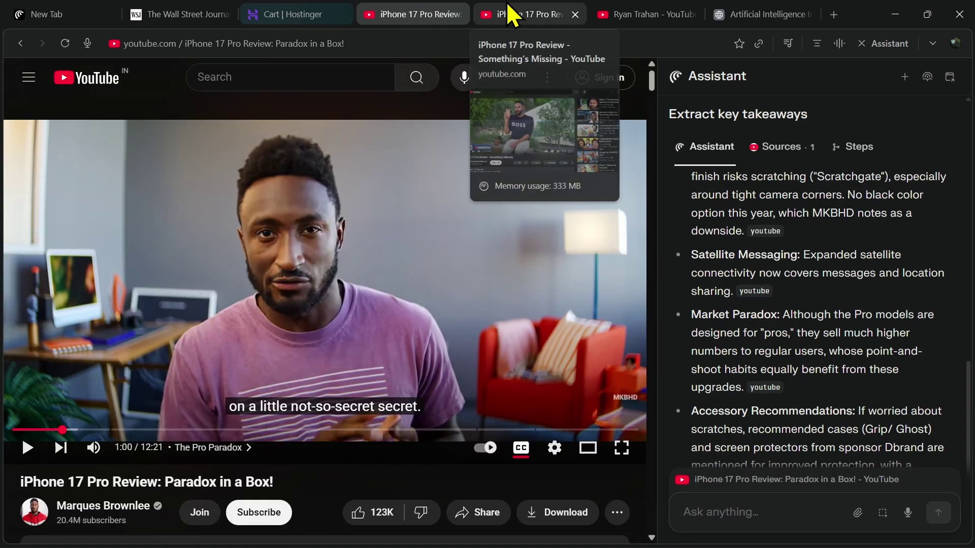
left_click(28, 20)
Step: Ask Perplexity to compare takeaways and problems of both @-mentioned iPhone 17 Pro reviews, then read the answer
left_click(329, 168)
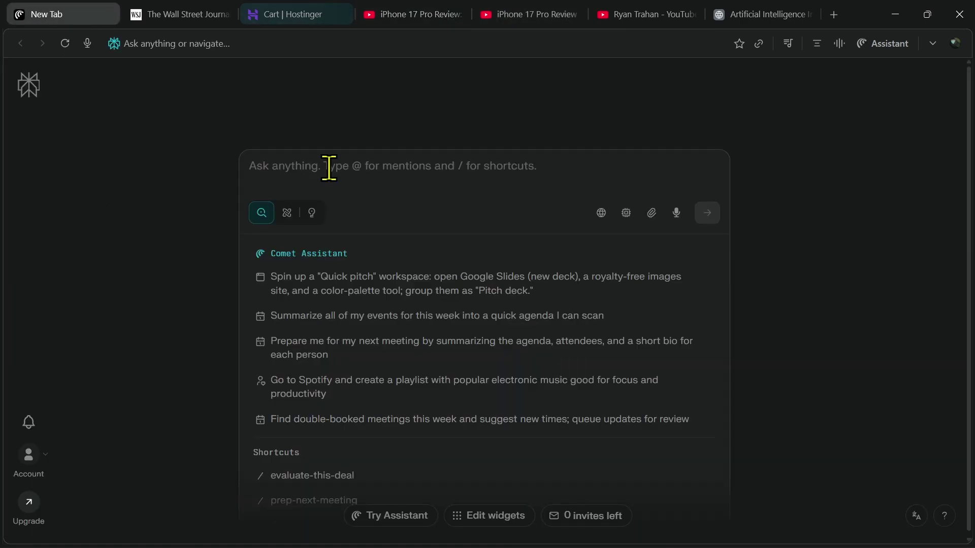
type("@")
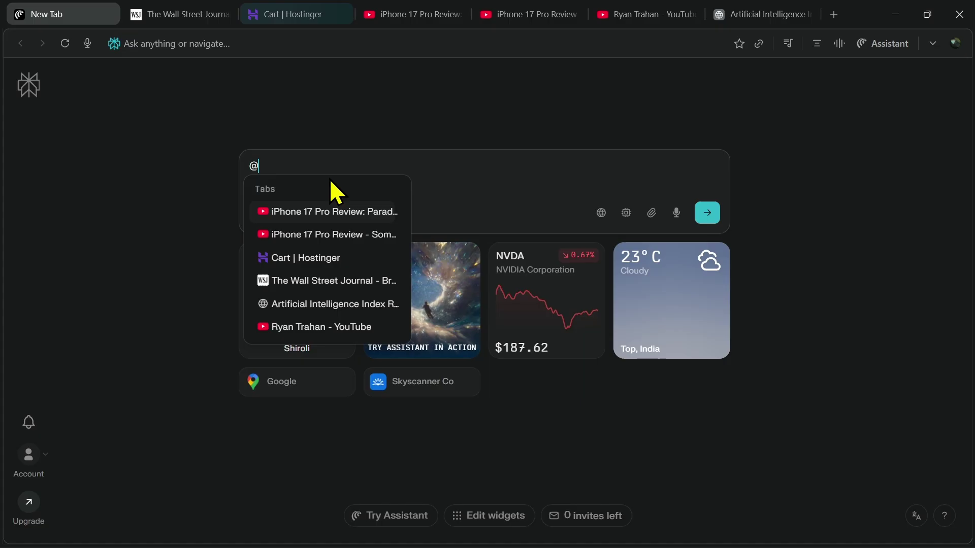
left_click(330, 211)
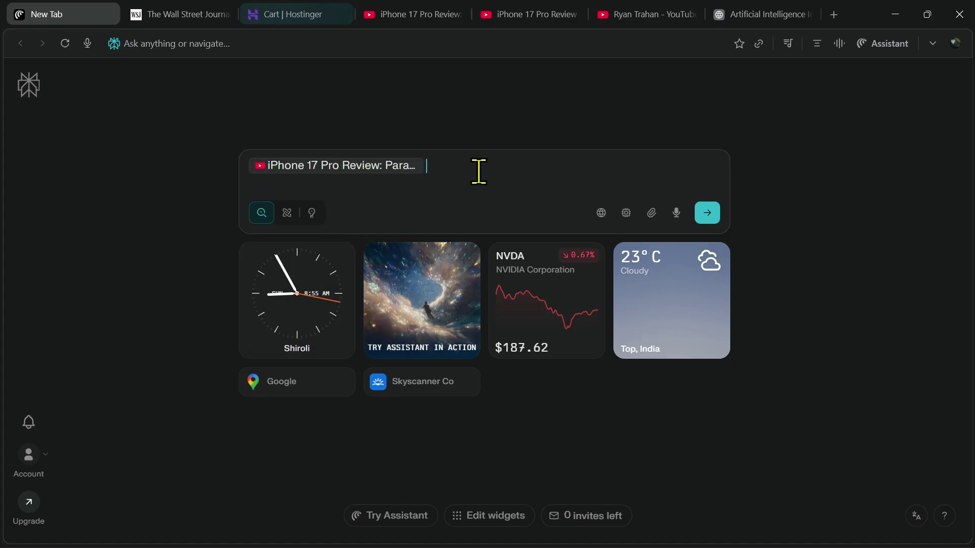
type("@")
left_click(504, 235)
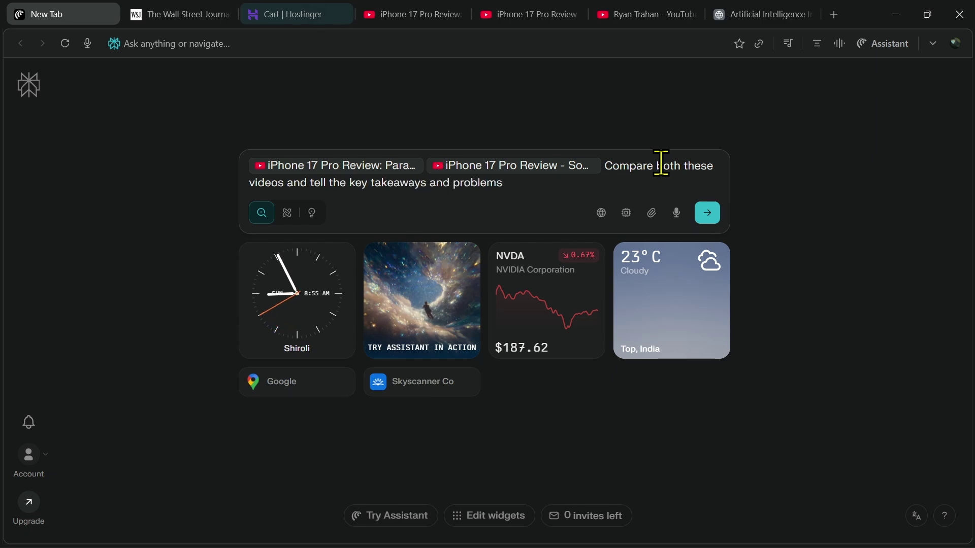
key("Return")
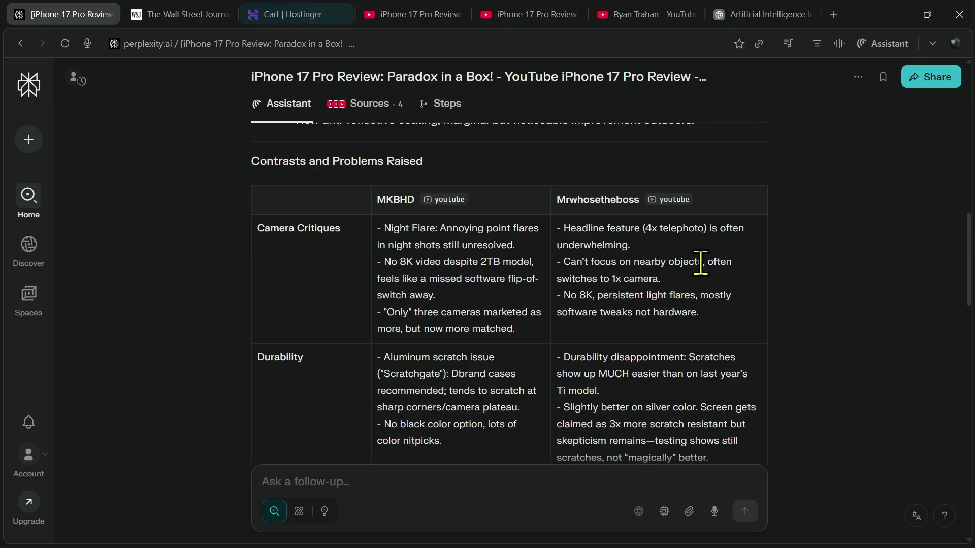
scroll(786, 281, "down", 3)
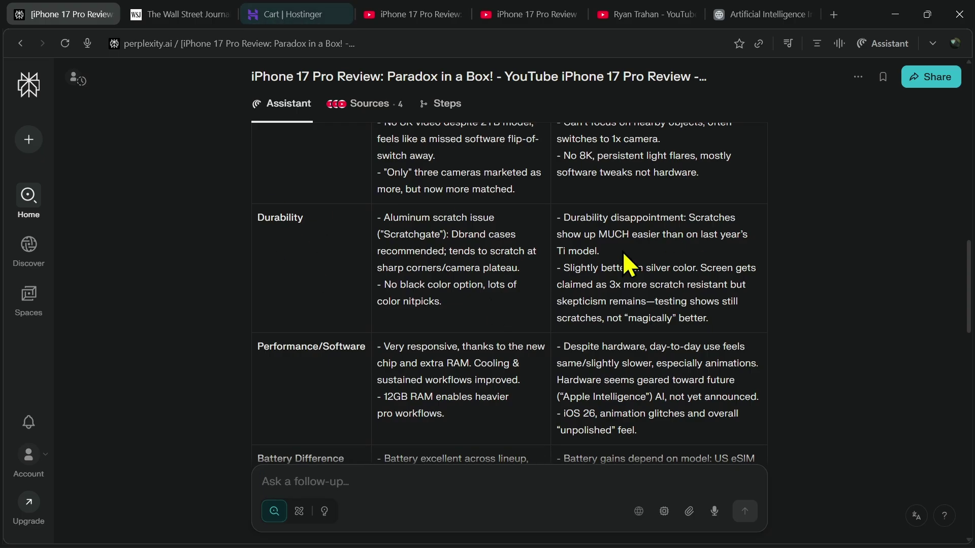
scroll(655, 264, "down", 3)
scroll(554, 261, "down", 2)
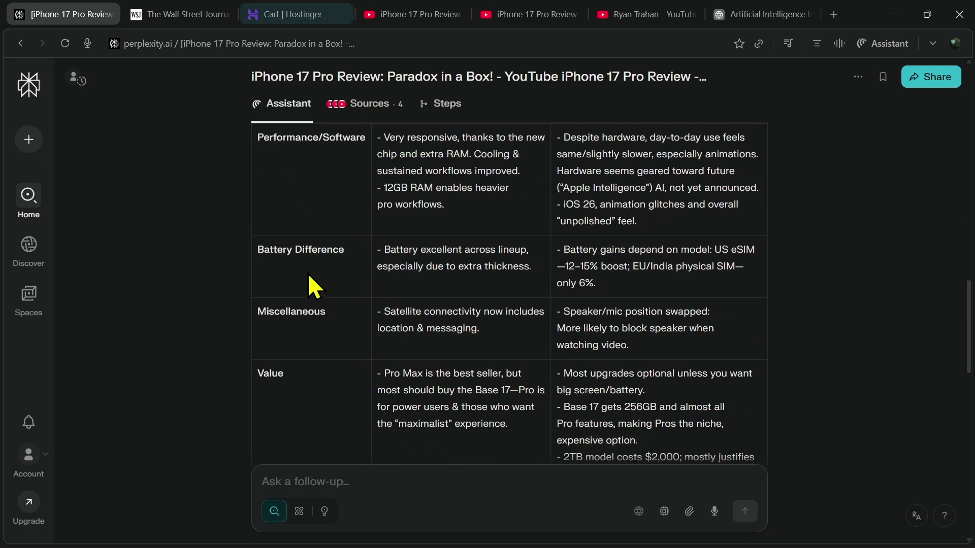
scroll(529, 311, "down", 4)
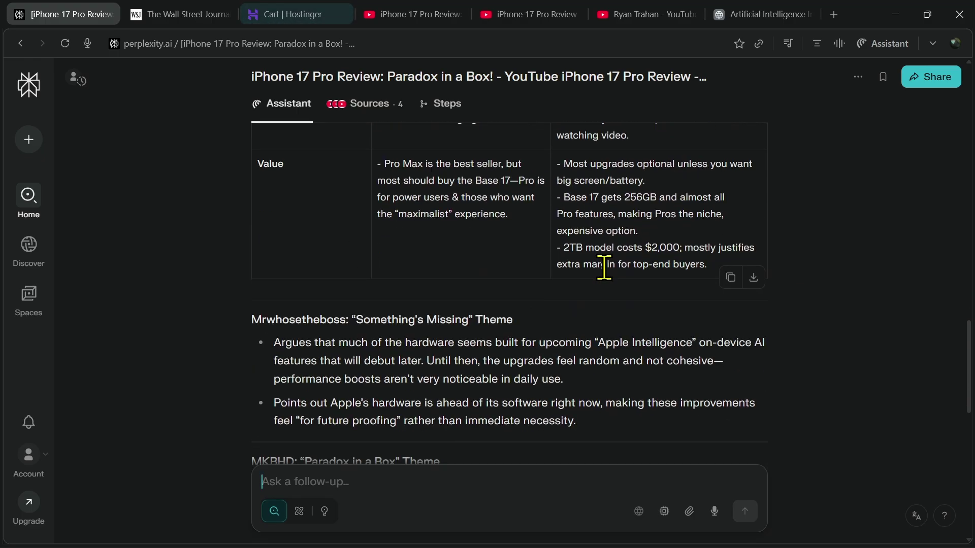
scroll(605, 236, "down", 13)
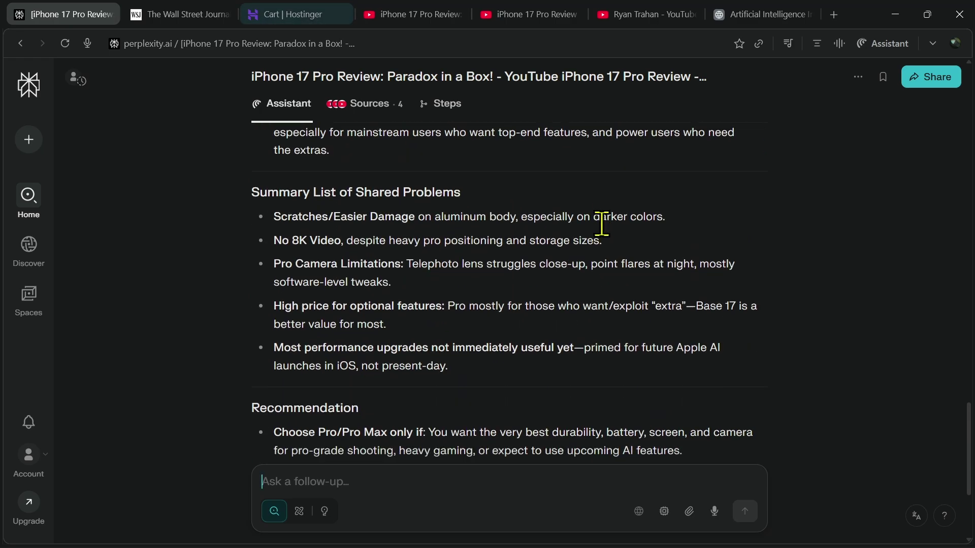
scroll(602, 223, "up", 20)
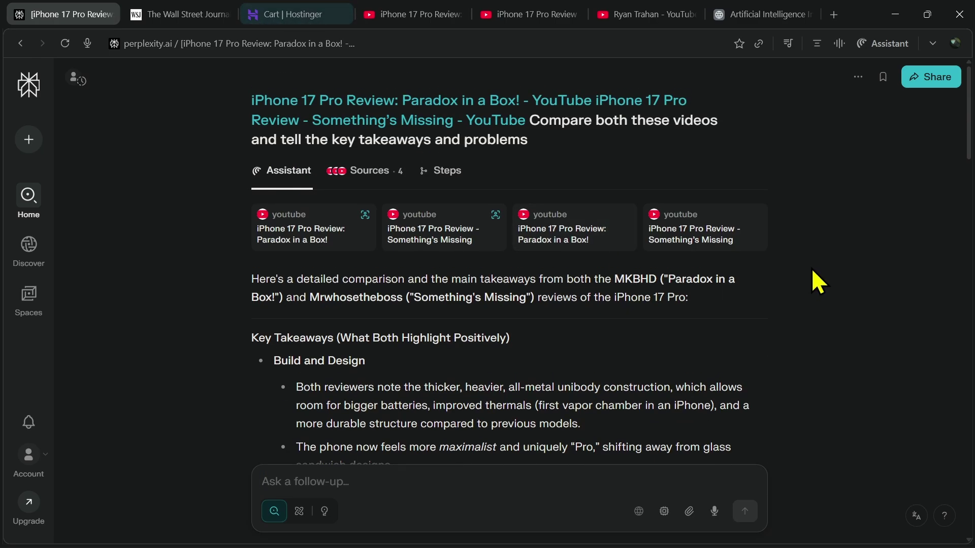
Step: Screenshot The Split thumbnail and ask which state Ryan visits, then which state follows Minnesota
left_click(645, 14)
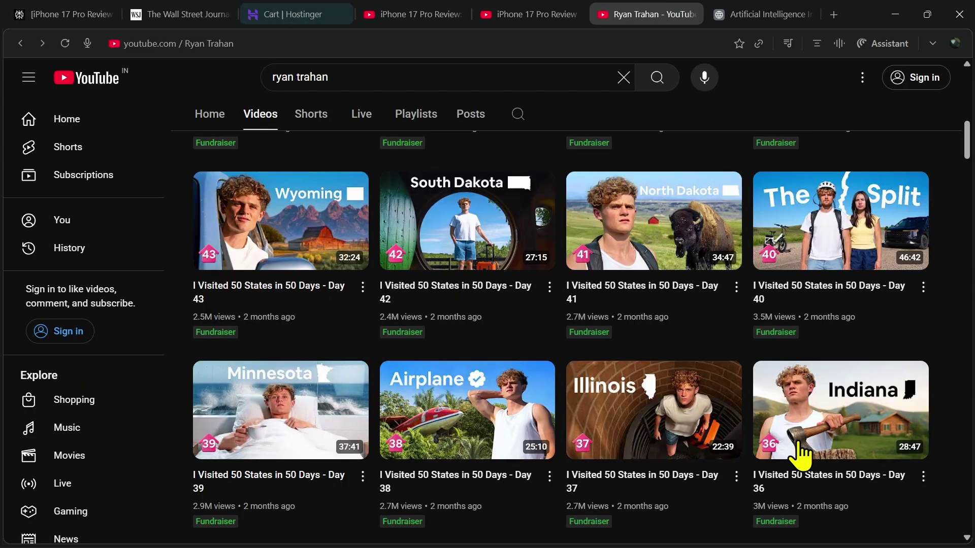
mouse_move(858, 217)
left_click(880, 44)
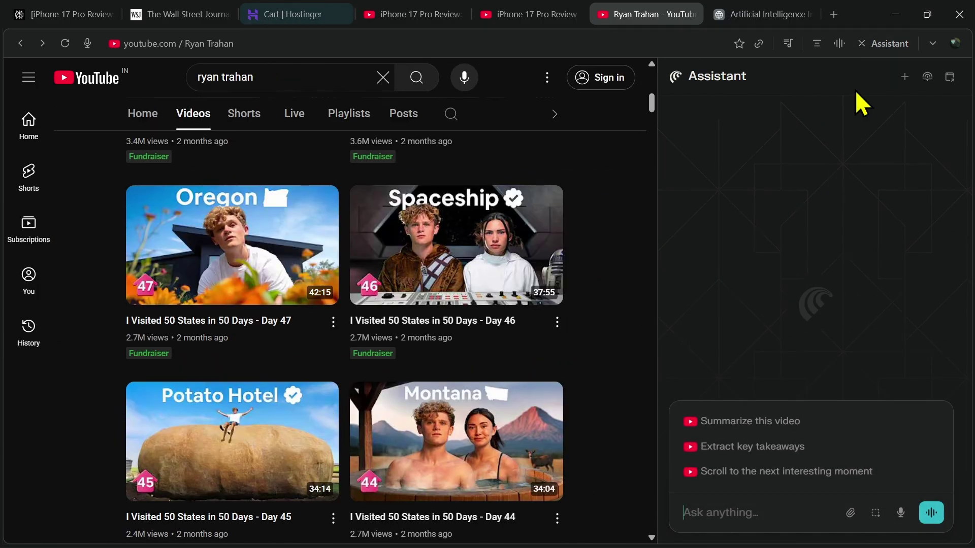
left_click(876, 513)
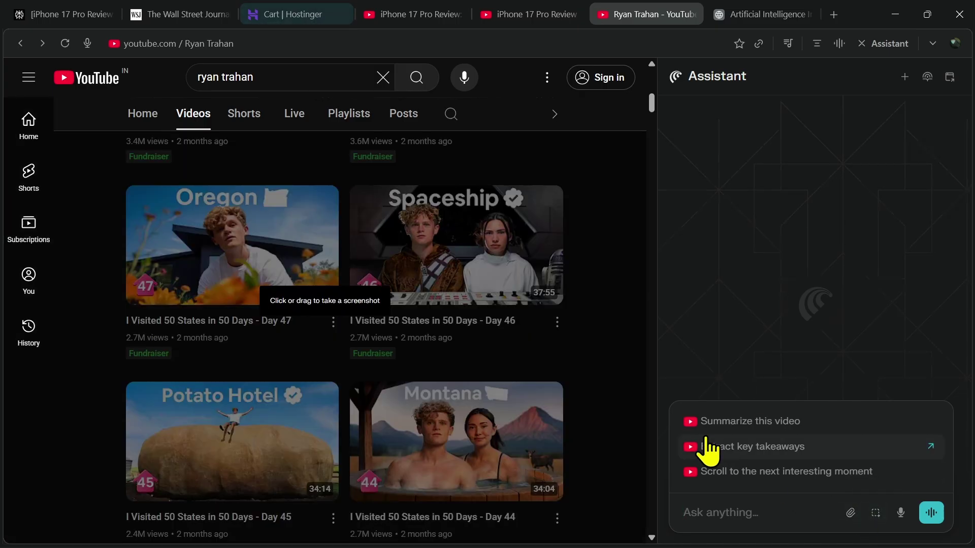
scroll(457, 304, "down", 10)
left_click_drag(346, 209, 567, 342)
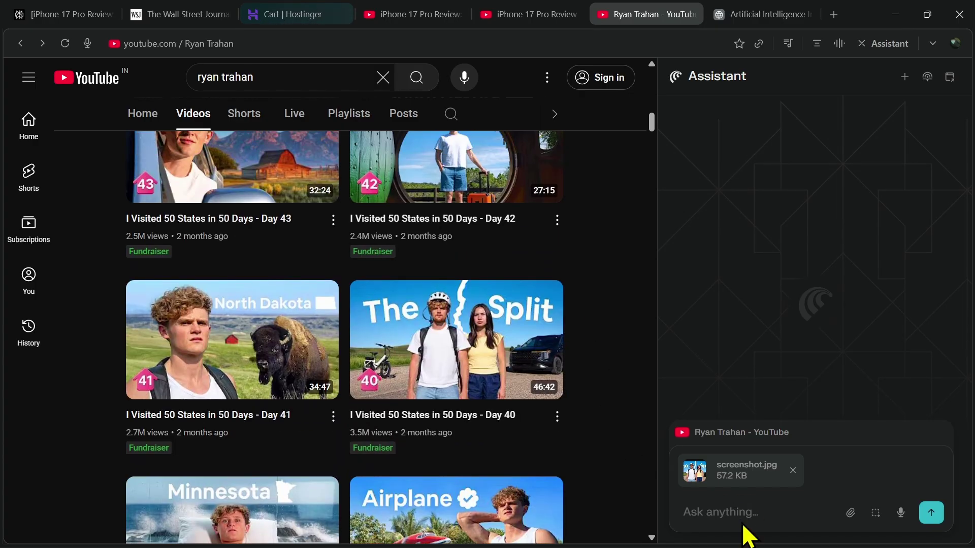
left_click(741, 513)
type("what state is ryan visiting in this video")
key("Return")
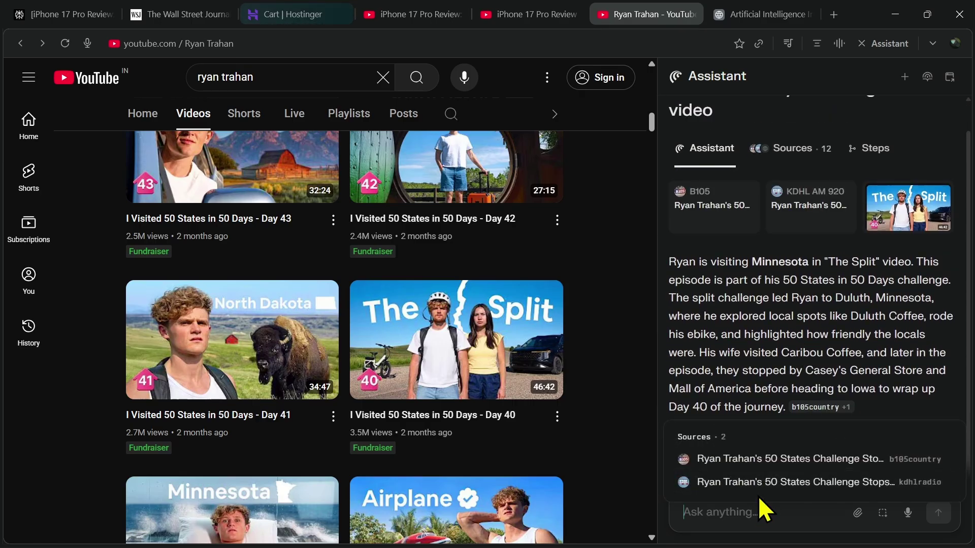
type("w")
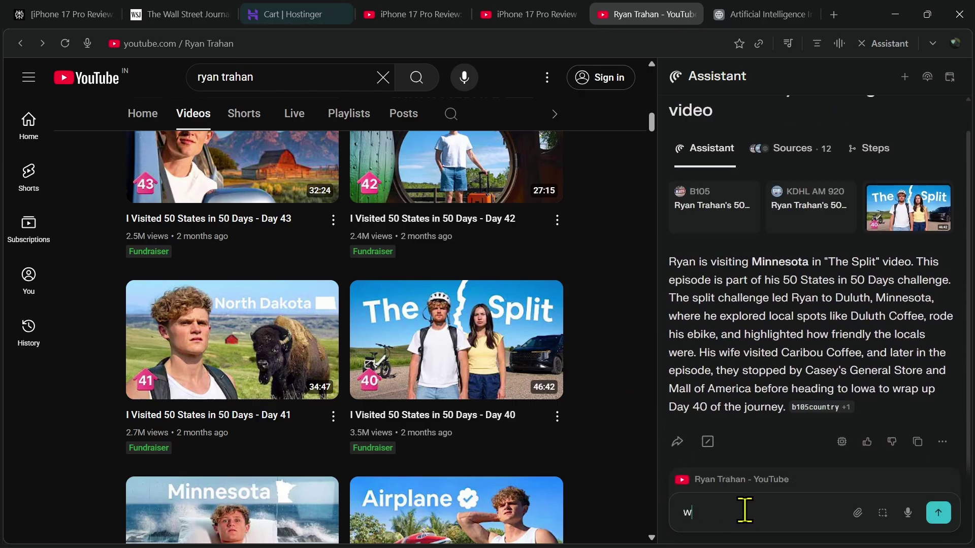
type("hich state does ryan go after minnesota in")
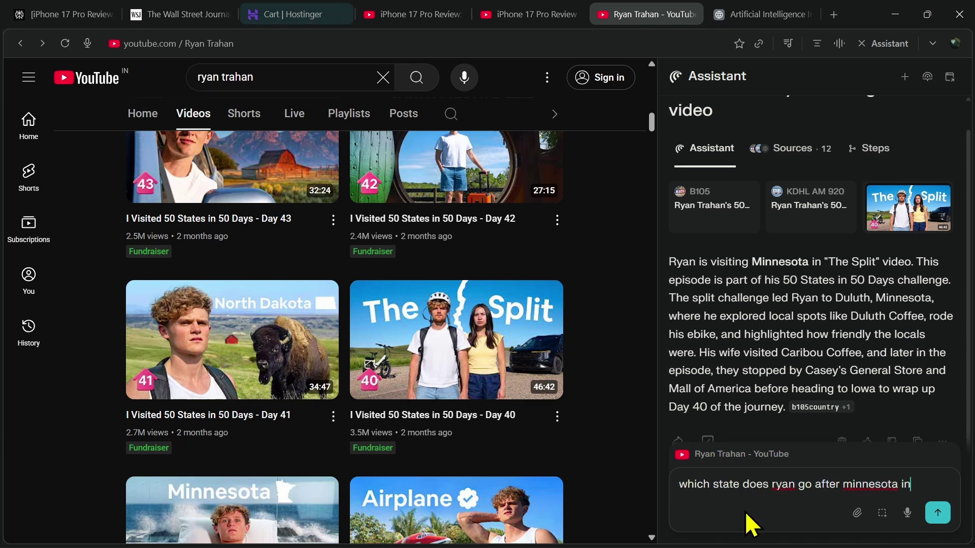
type("ideo")
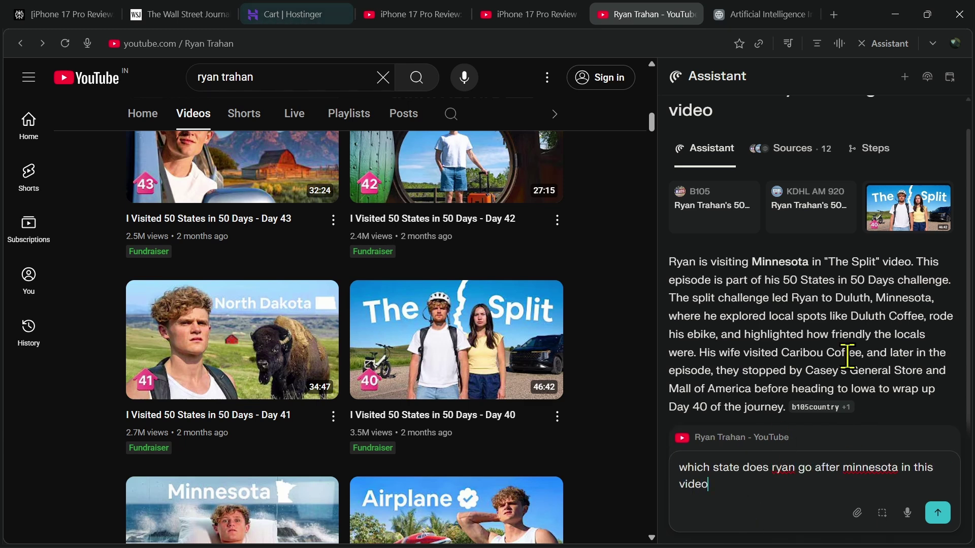
key("Return")
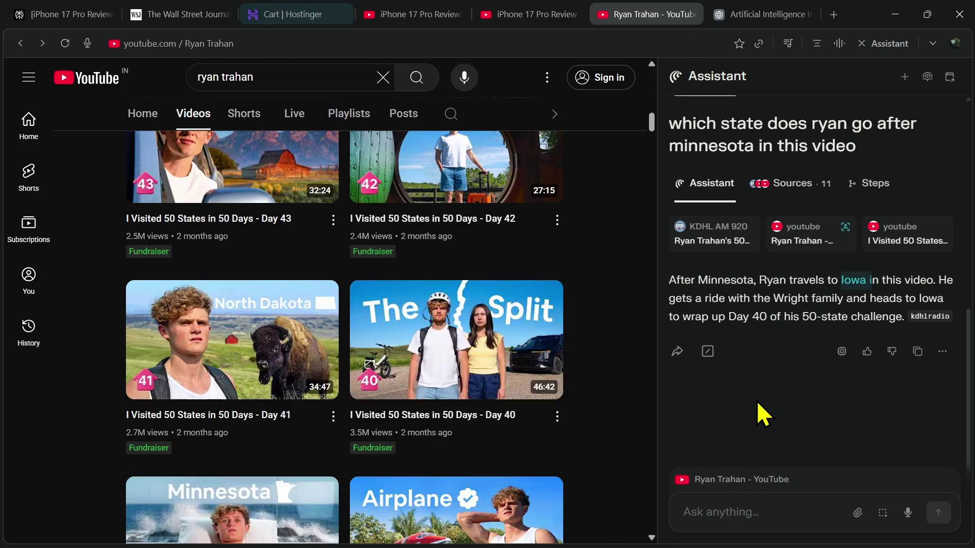
Step: Screenshot the Day 38 Airplane thumbnail and ask which state that airplane Airbnb is in
scroll(583, 331, "down", 4)
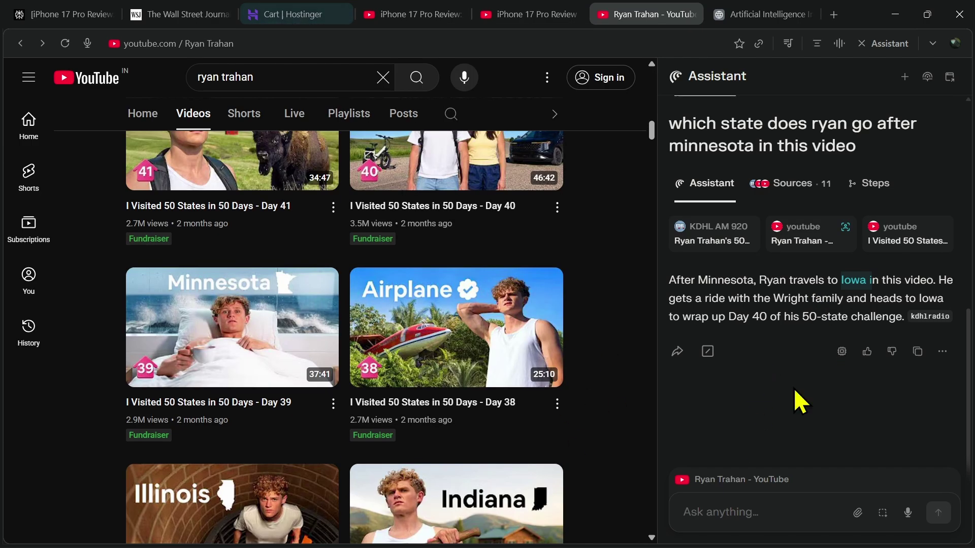
left_click(883, 513)
left_click_drag(341, 260, 570, 403)
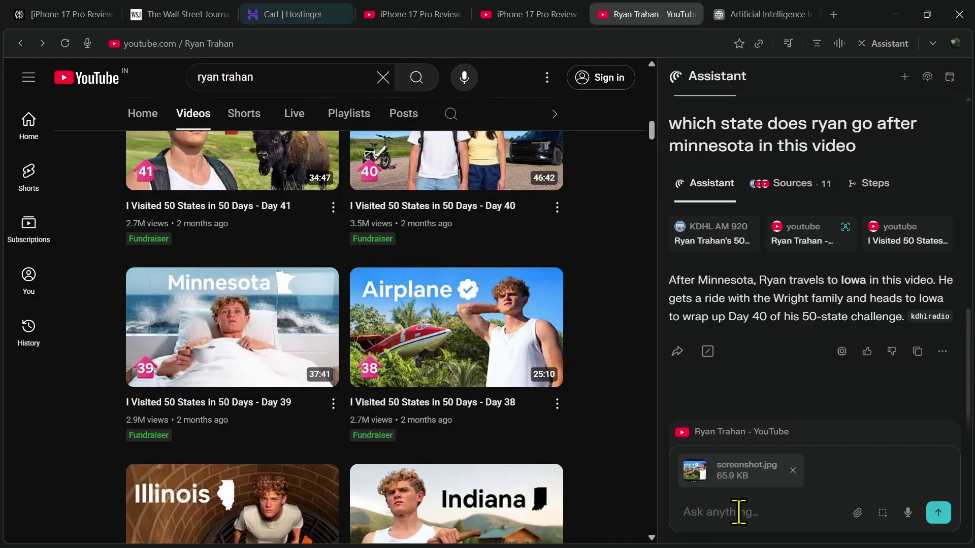
type("in which state is this airplane airbnb present")
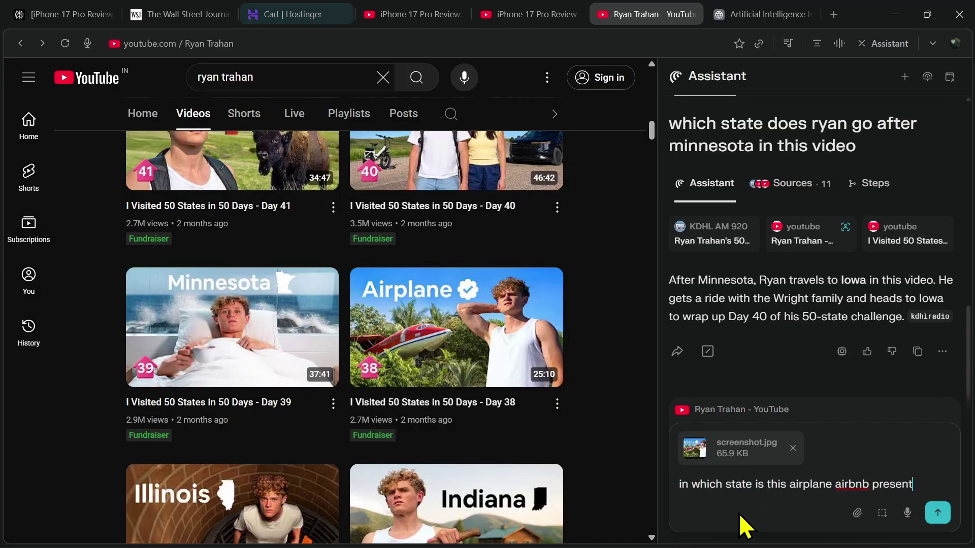
key("Return")
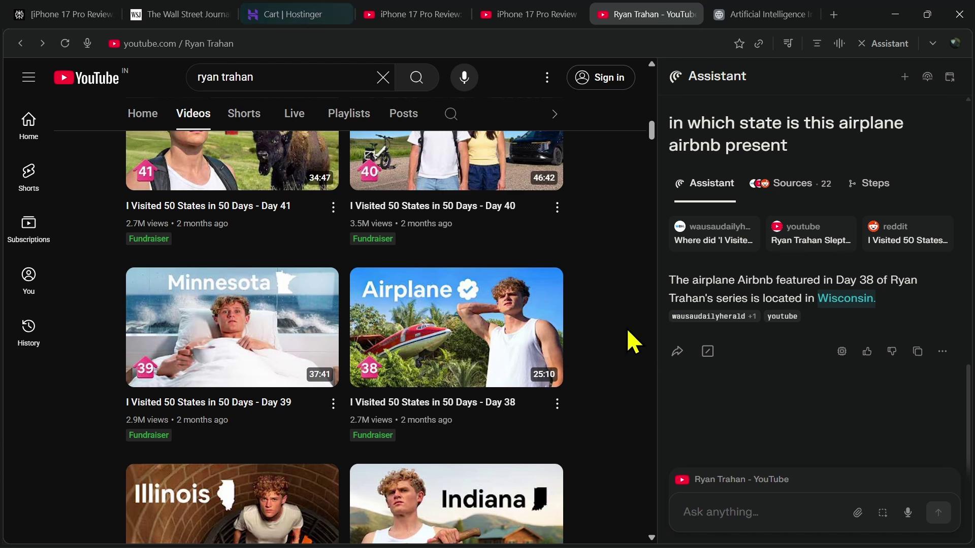
key("ctrl+1")
Step: Have the Assistant open MrBeast's Beat Ronaldo video, then close that video tab
type("ope")
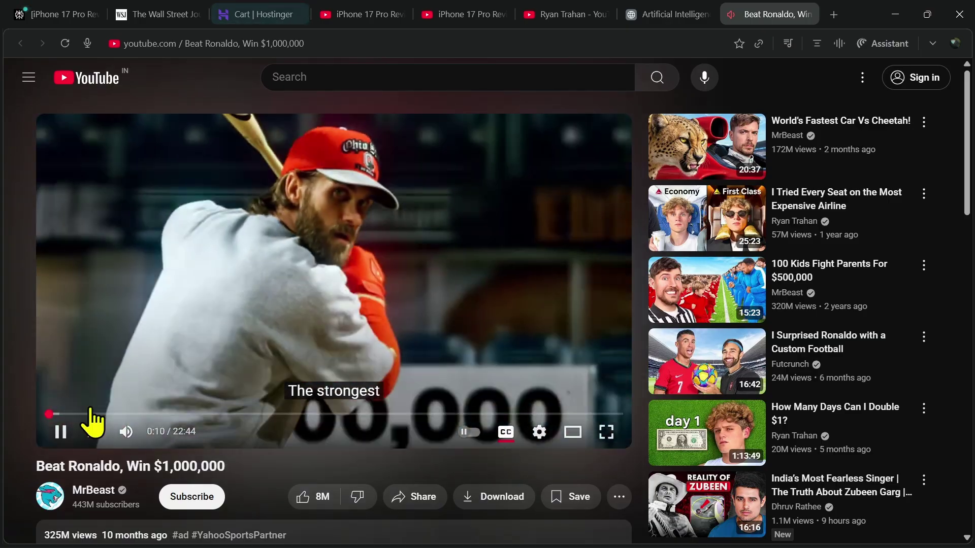
key("ctrl+w")
Step: Ask the Assistant what the AI Index Report 2025 talks about
scroll(639, 325, "up", 10)
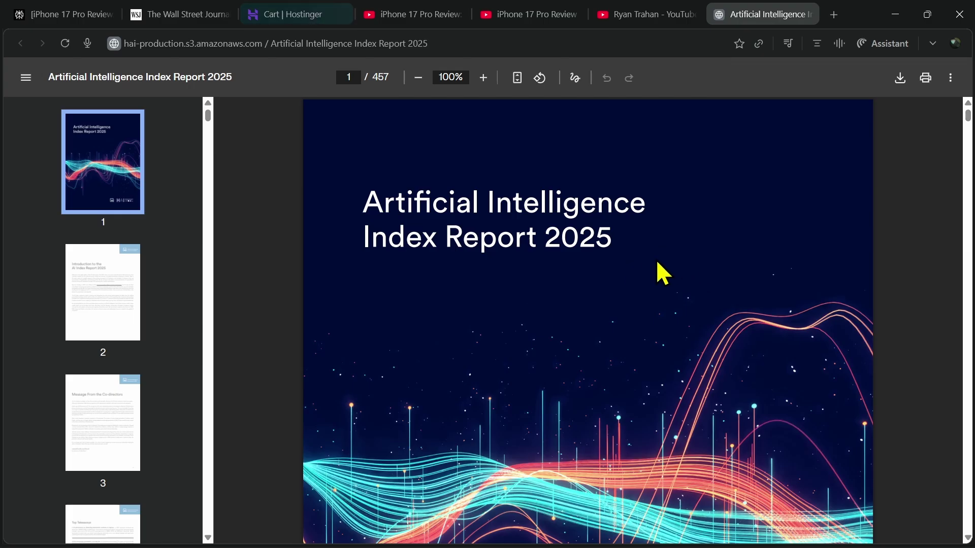
left_click(884, 44)
type("what does this AI index report 2025 tal")
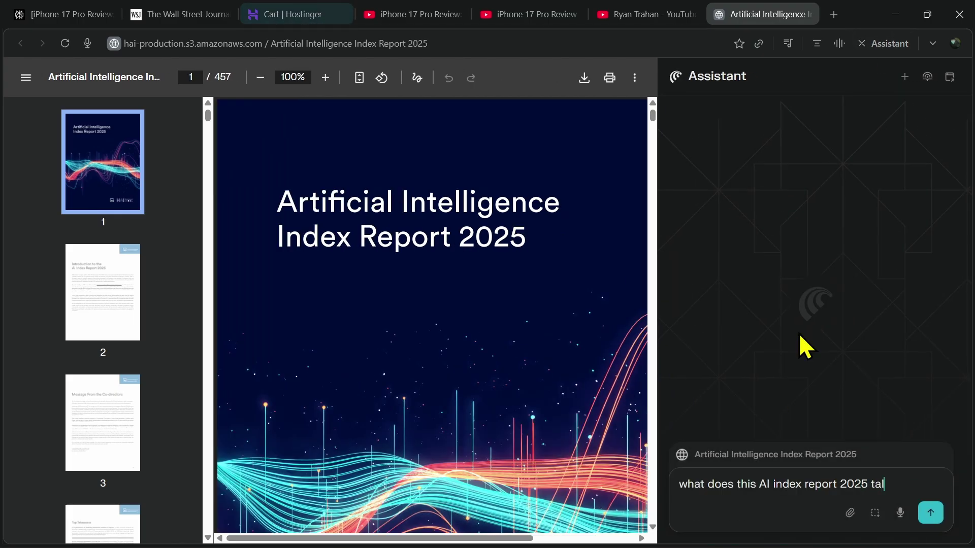
type("k about")
key("Return")
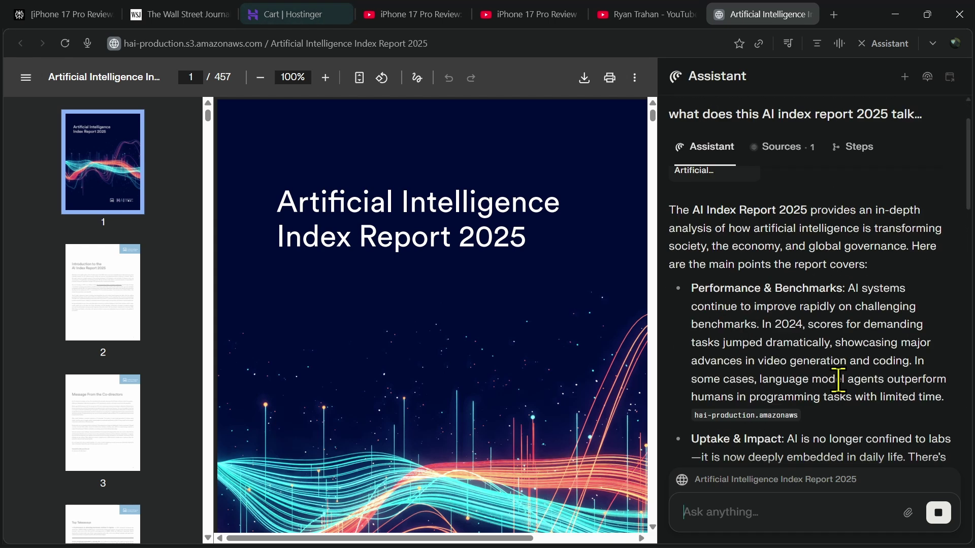
Step: Ask which countries the AI Index Report mentions
scroll(858, 325, "down", 4)
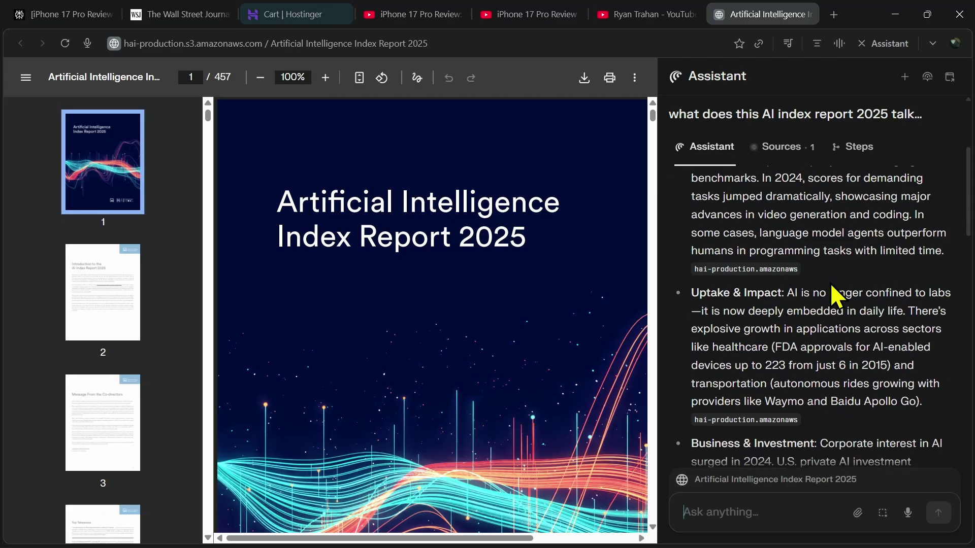
scroll(867, 325, "down", 10)
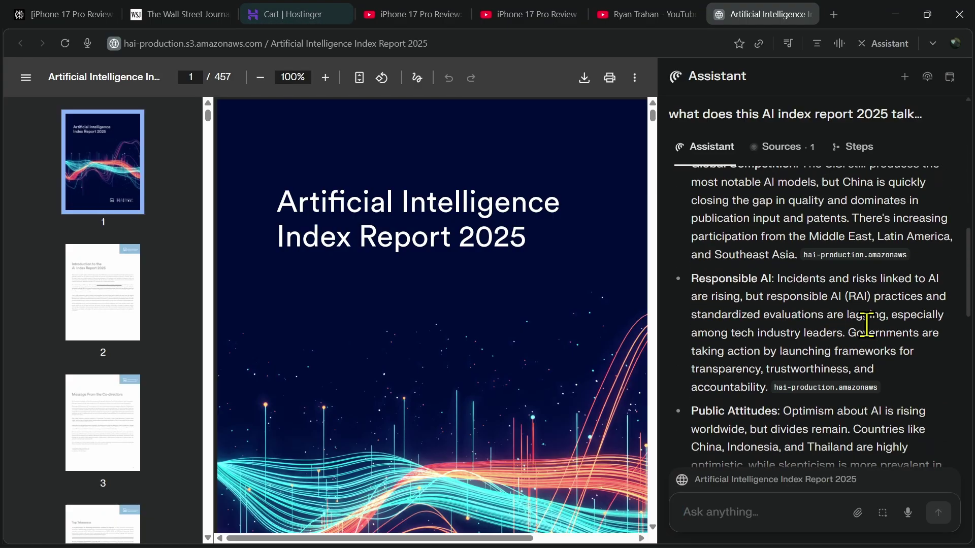
scroll(867, 338, "down", 8)
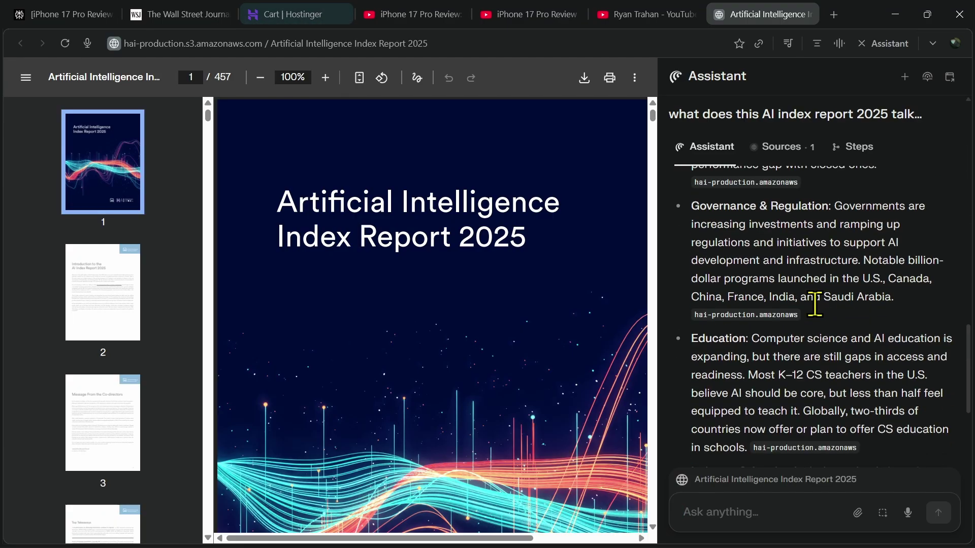
type("which countries does this report mentio")
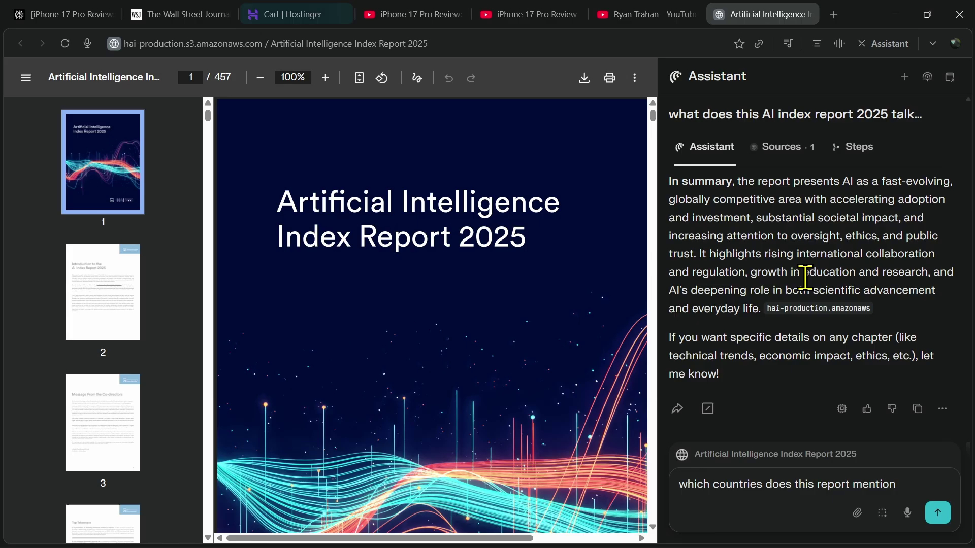
type("n")
key("Return")
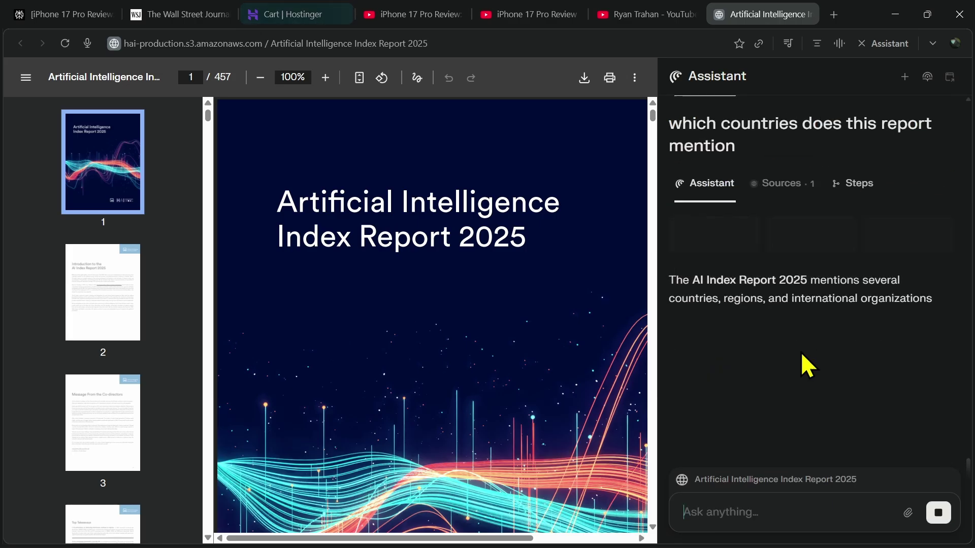
Step: Ask the Assistant for the report's conclusion
scroll(773, 325, "up", 2)
scroll(766, 338, "down", 6)
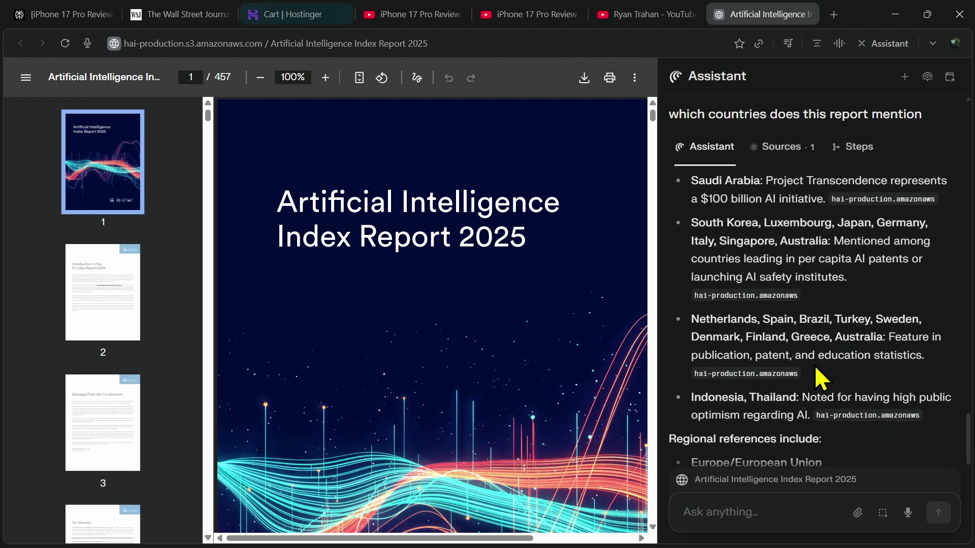
left_click(752, 479)
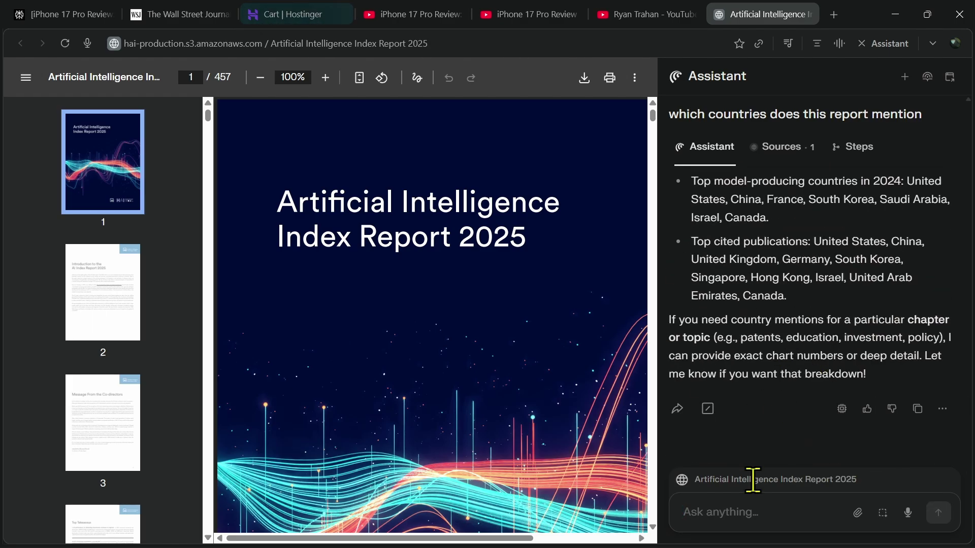
type("what is the co")
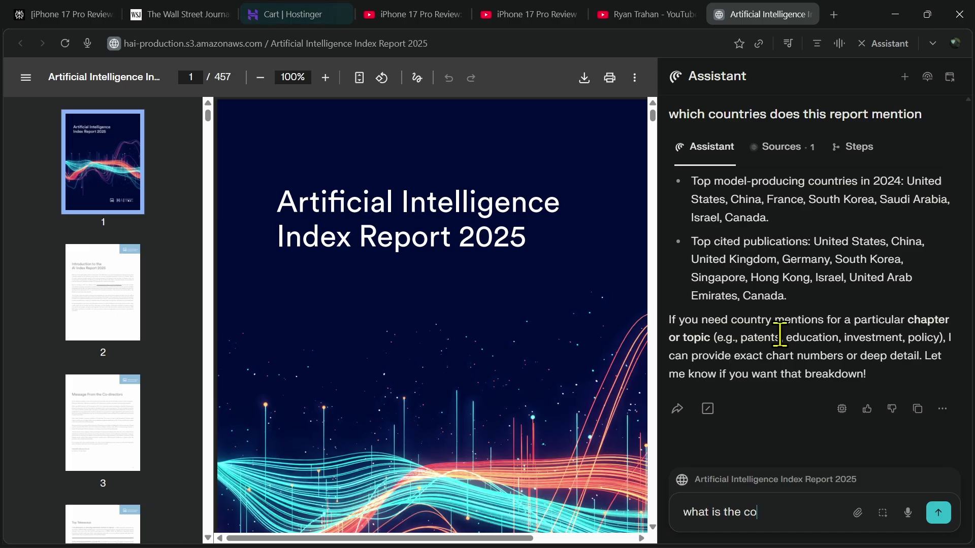
type("nclusion of this report")
key("Return")
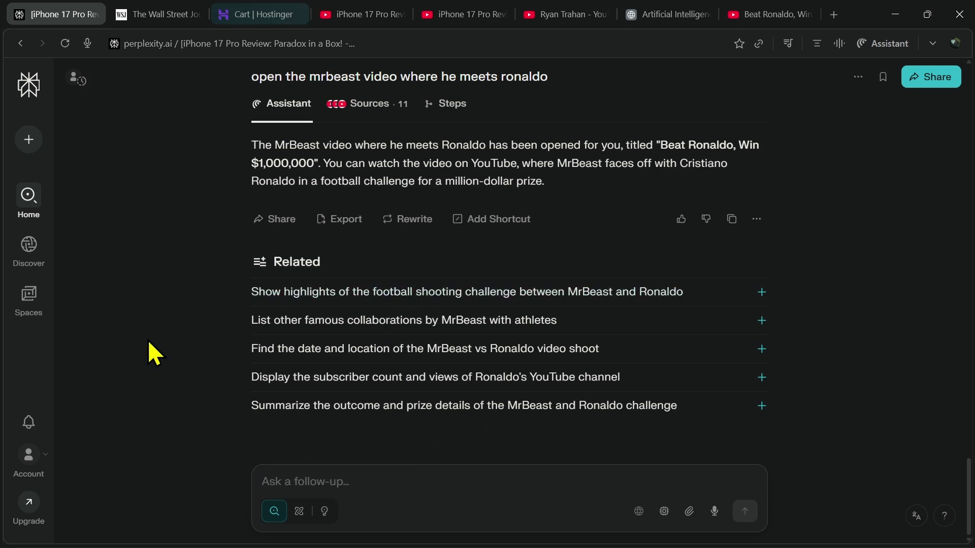
Step: Request 'group similar tabs together', then closing all YouTube tabs, then closing all tabs
type("group similar tabs together")
key("Return")
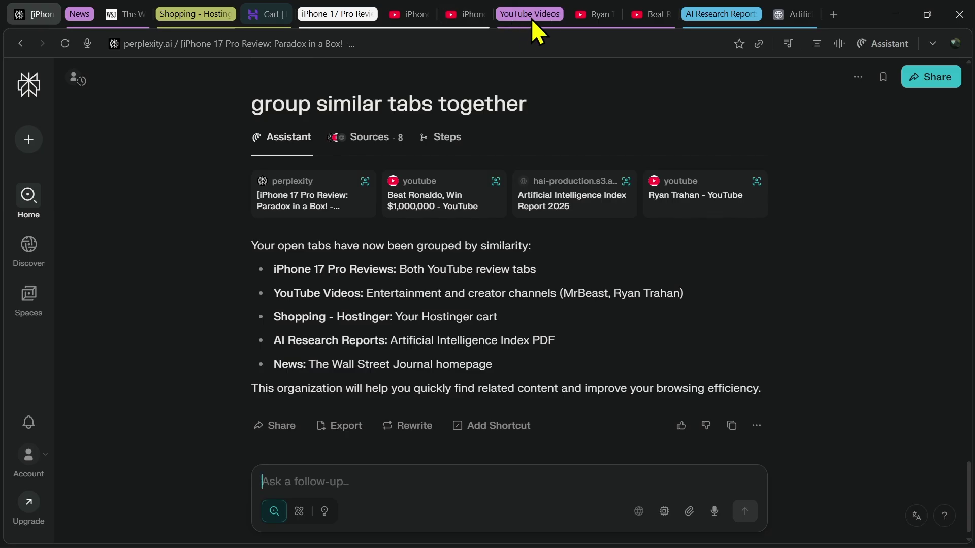
type("close all youtube tabs")
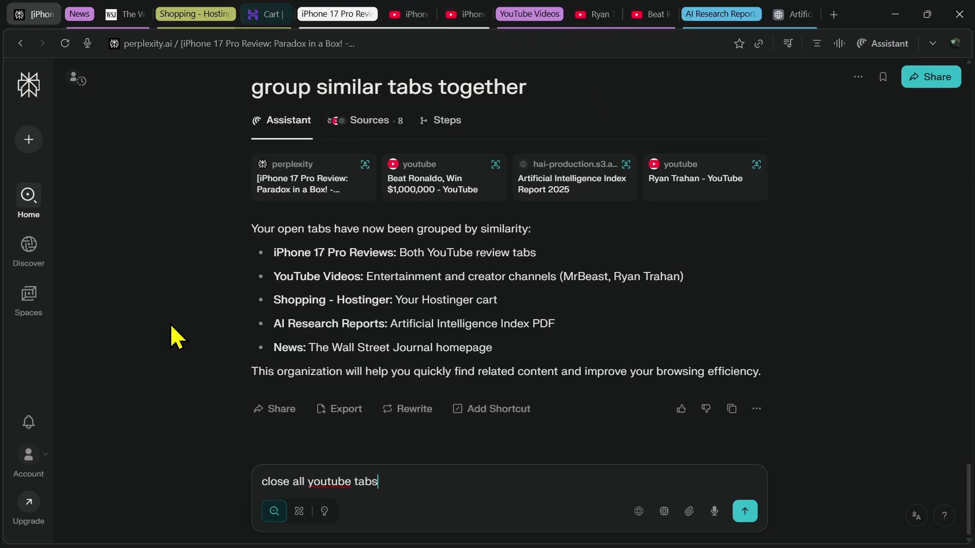
key("Return")
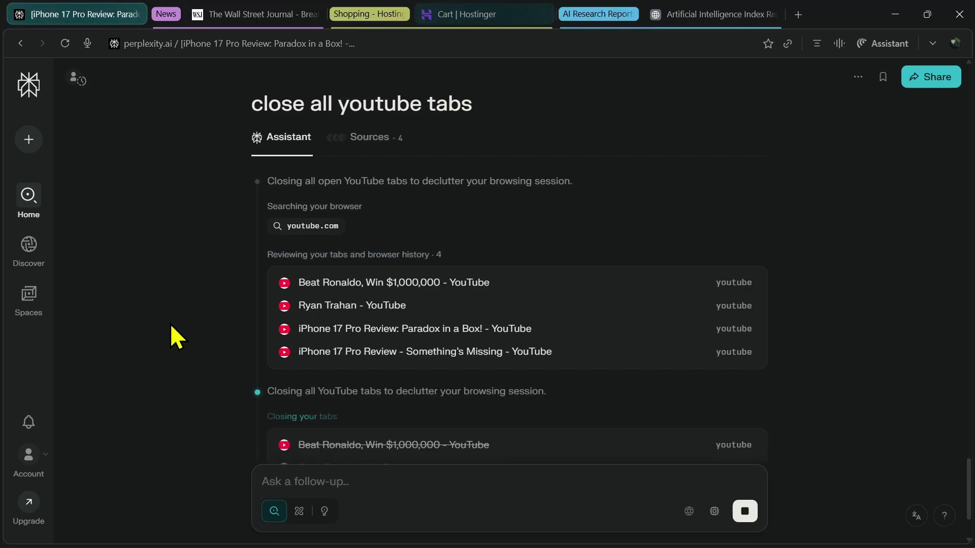
type("close all tabs")
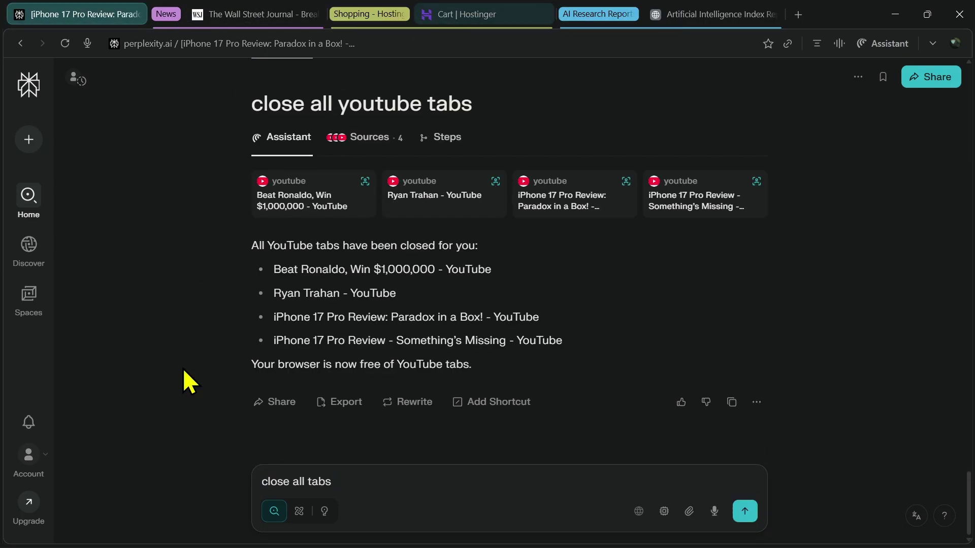
key("Return")
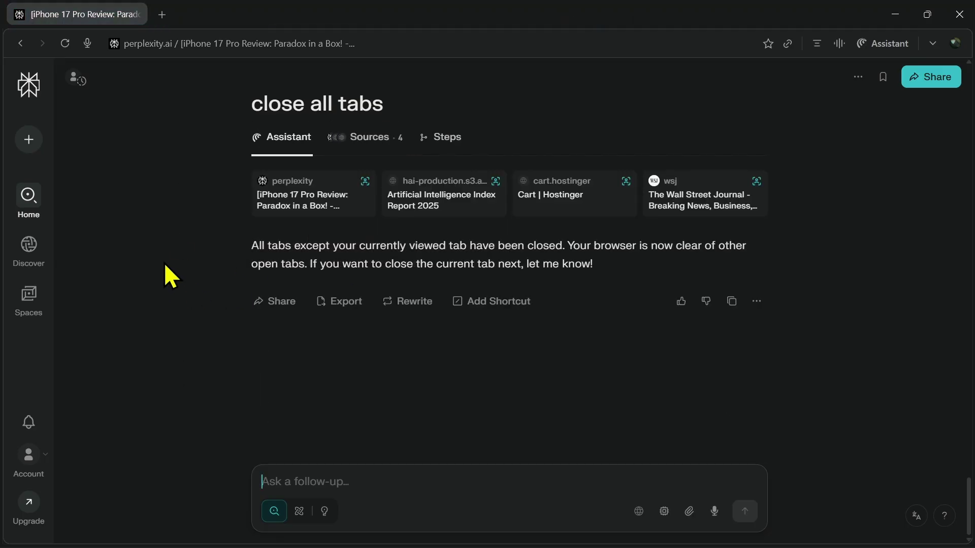
Step: Scroll through the conversation to review the Assistant's close-all-tabs answer
scroll(547, 351, "up", 3)
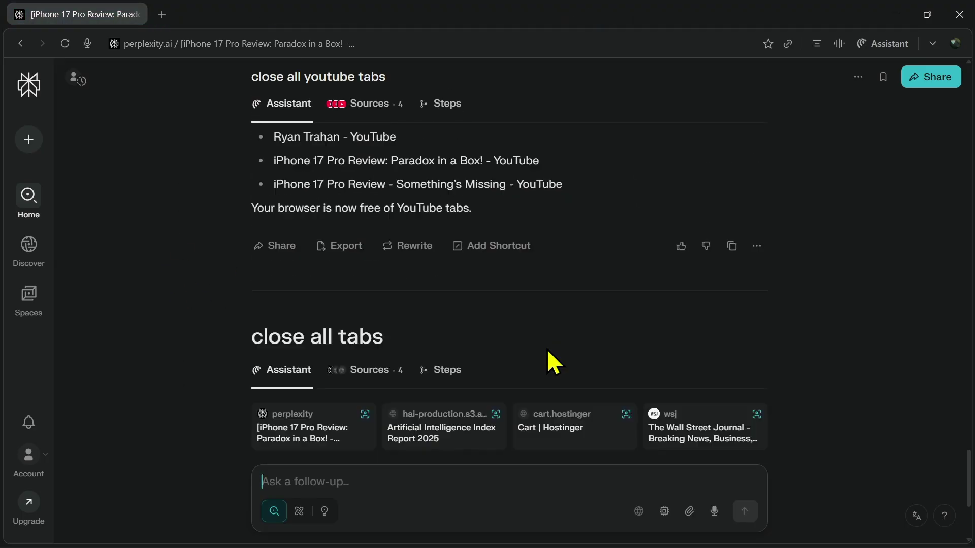
scroll(548, 351, "down", 3)
scroll(547, 349, "down", 1)
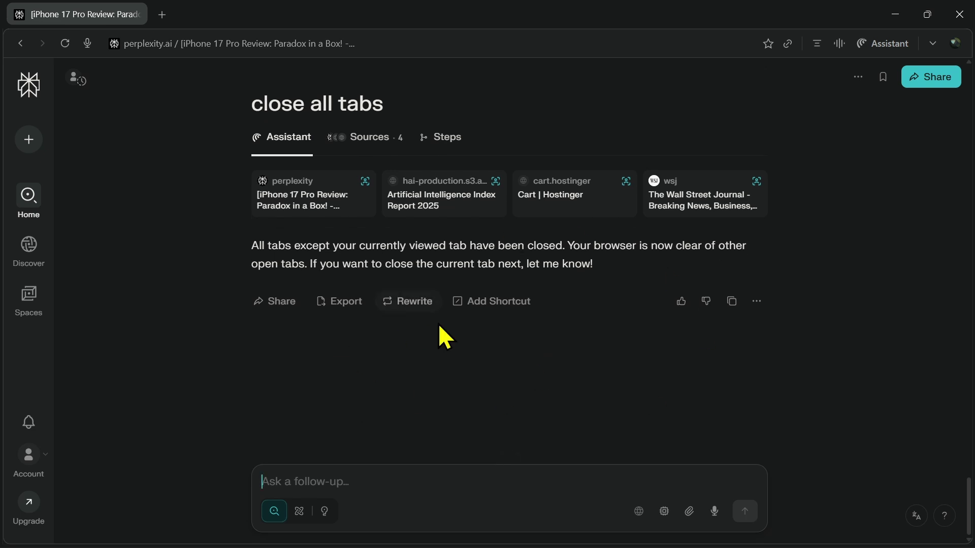